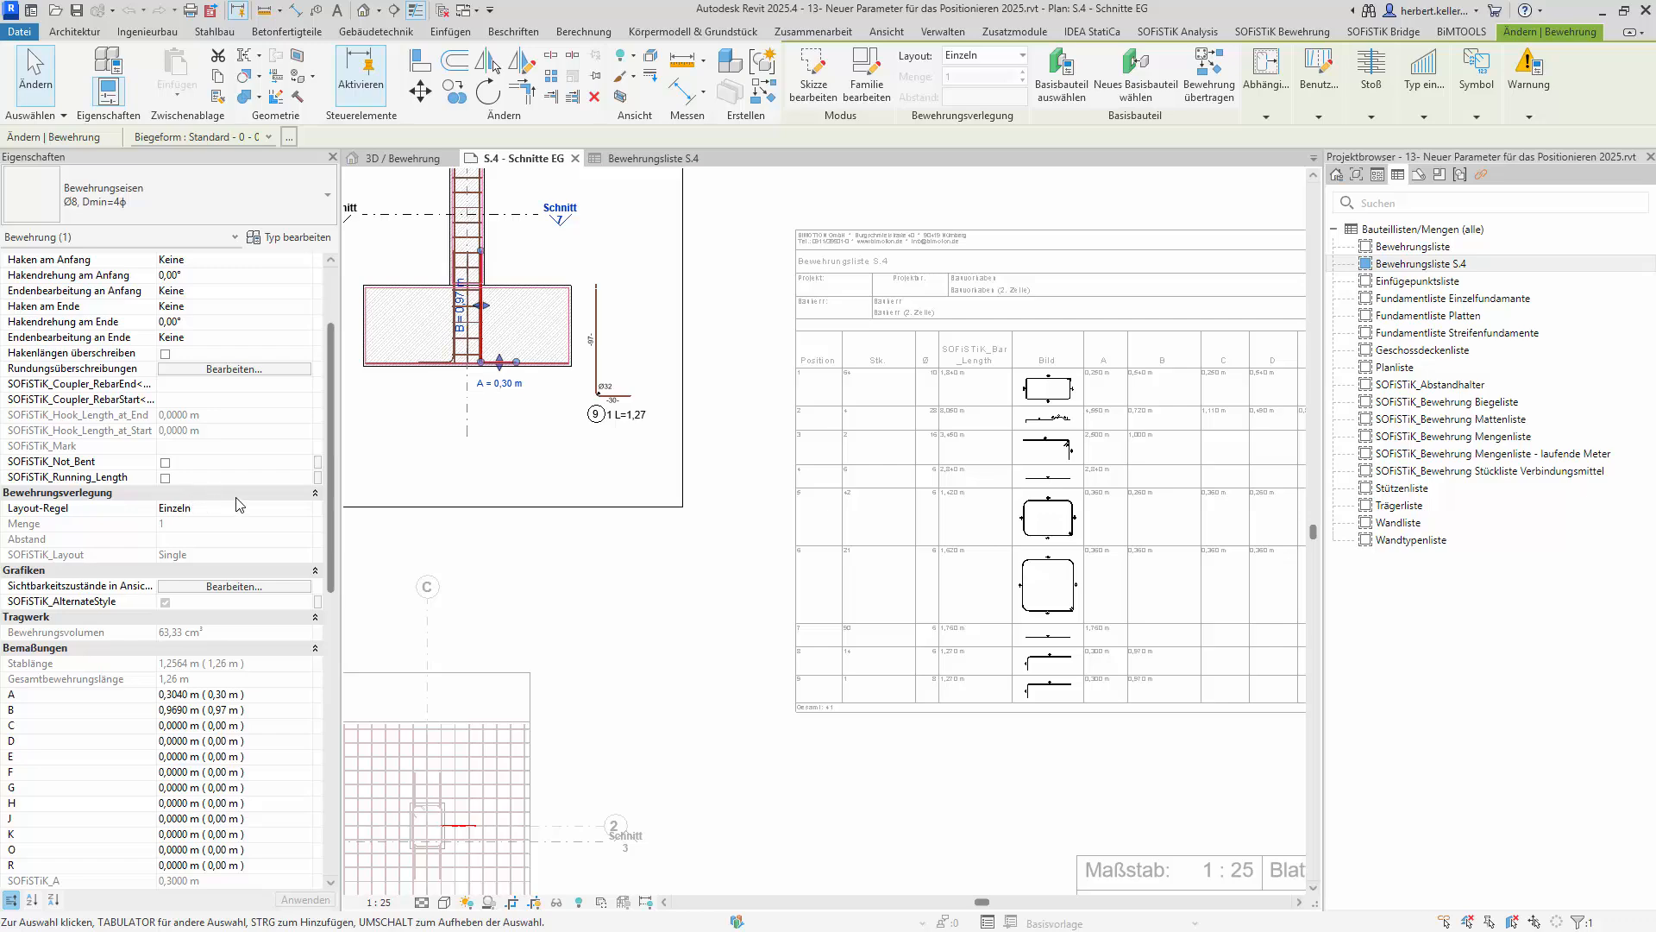
Step: Examine the selected foundation rebar's properties, including its Kennzeichen, SOFiSTiK_Mark and dimension parameters
scroll(239, 505, "down", 10)
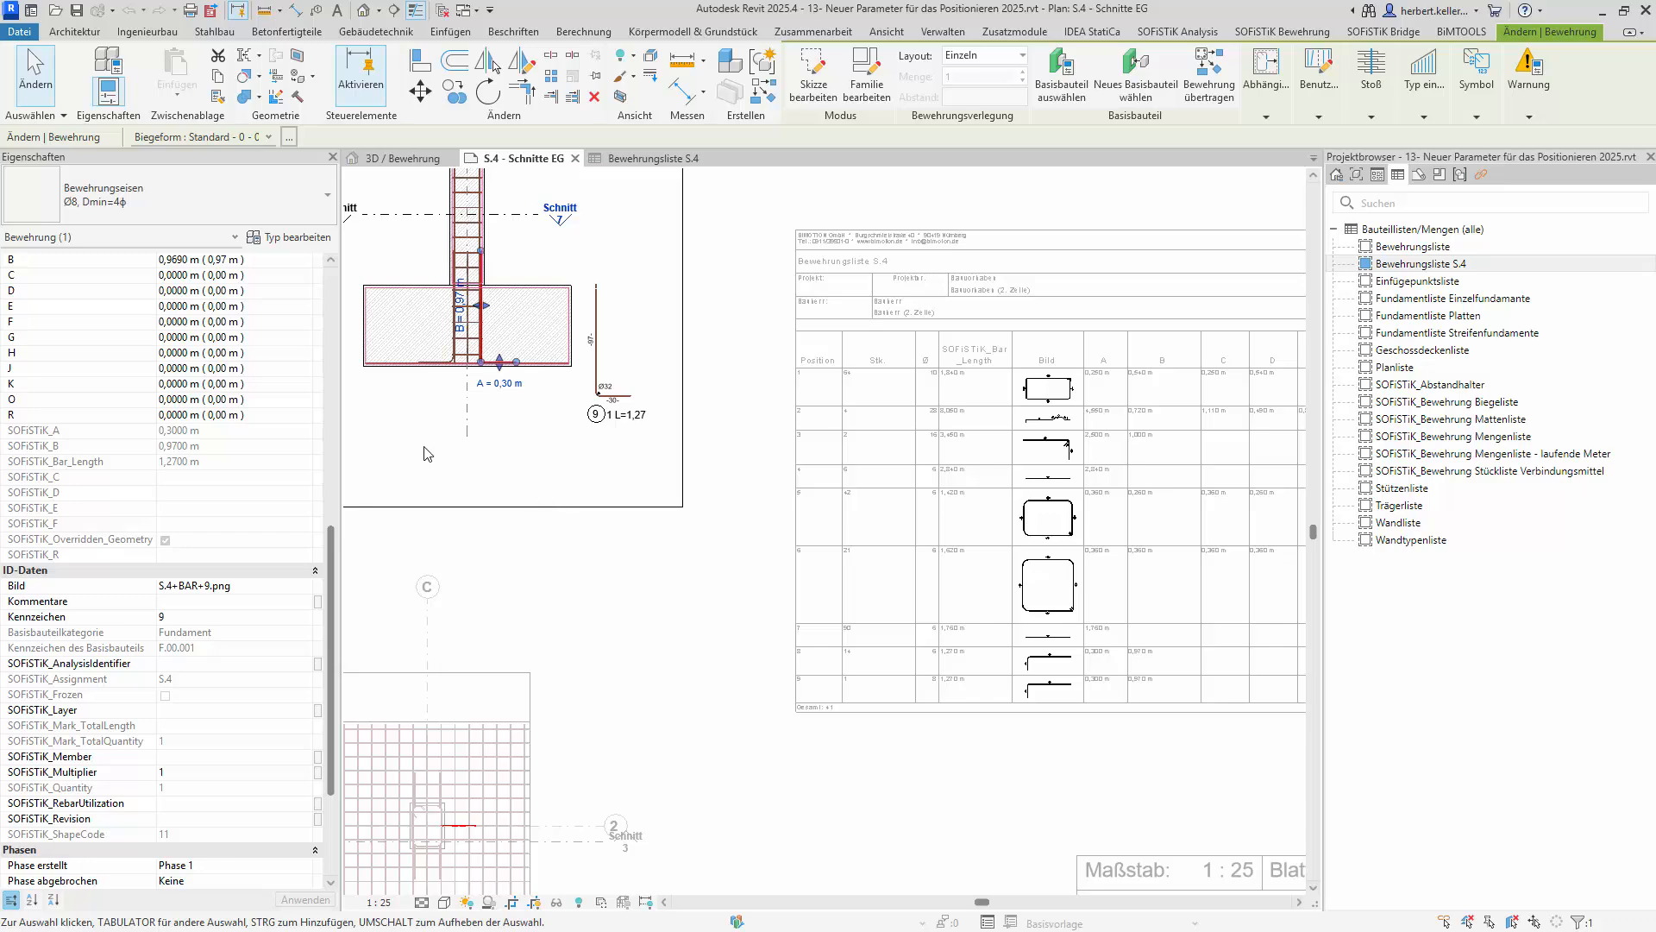
left_click(1265, 33)
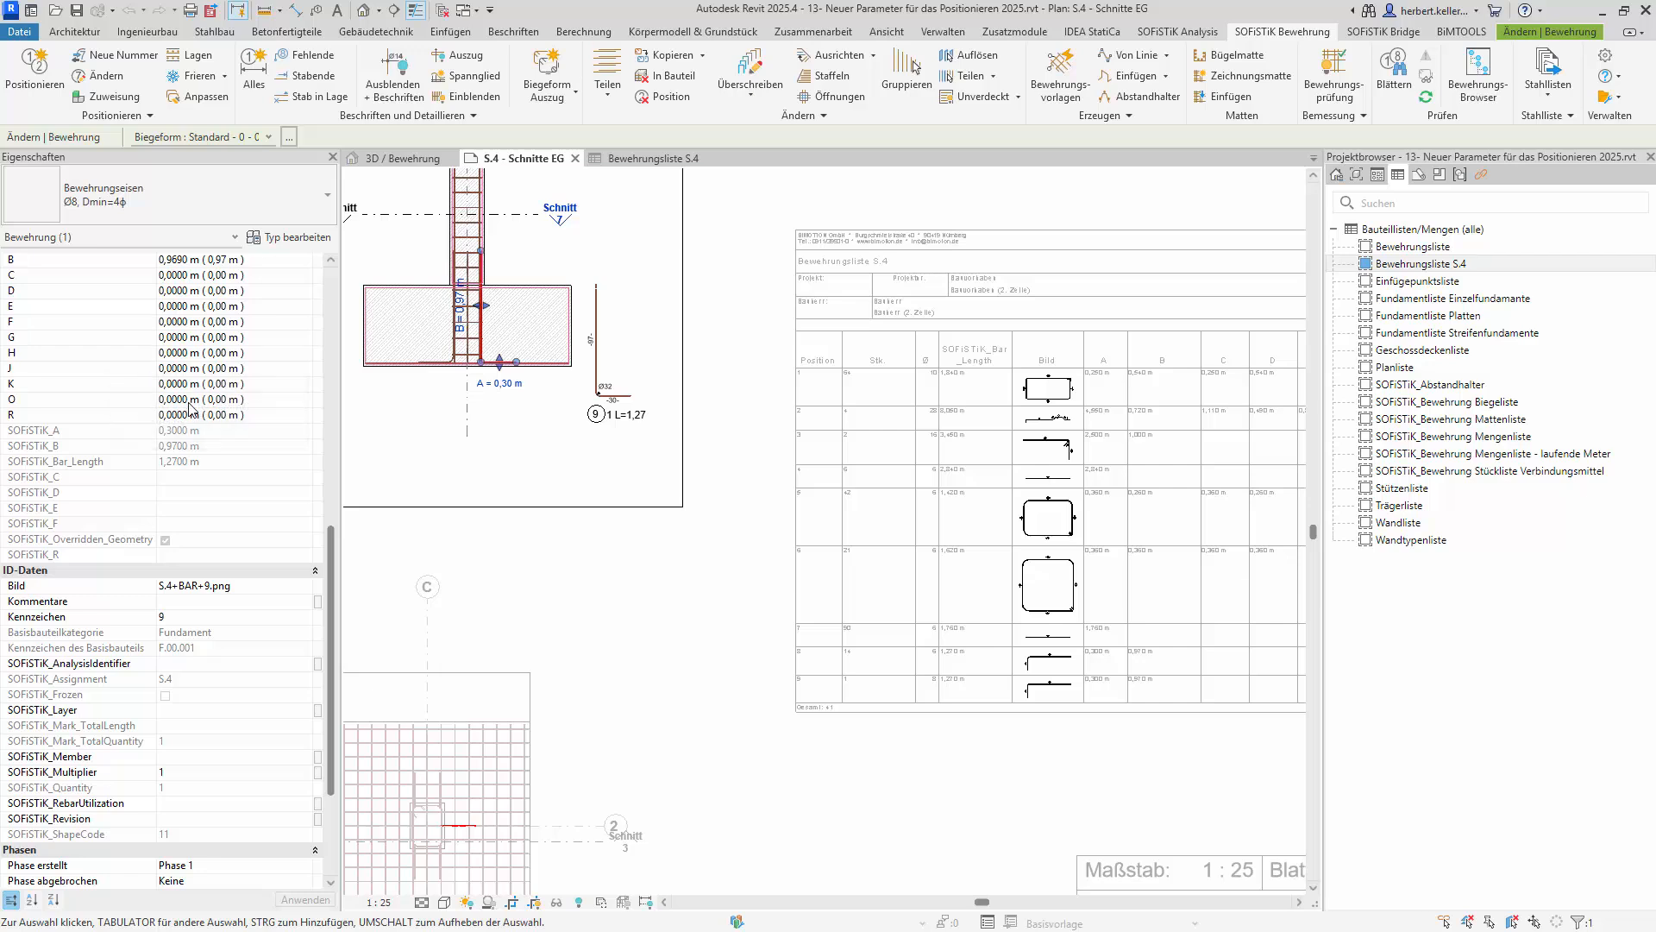
scroll(192, 410, "up", 1)
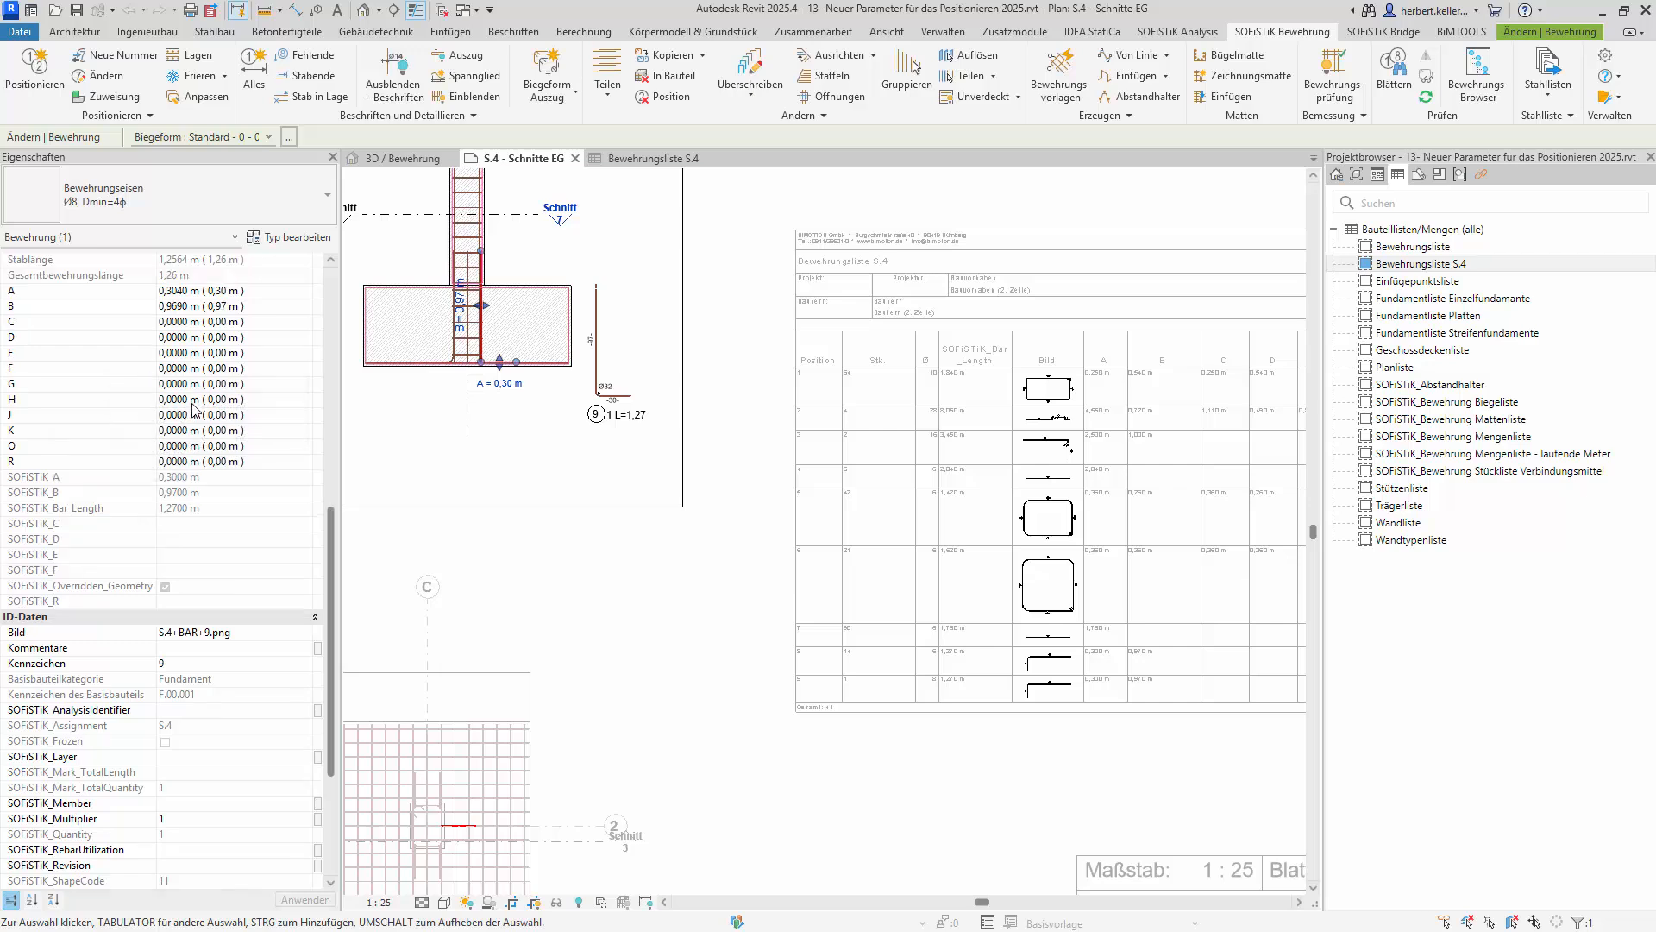
scroll(190, 414, "up", 5)
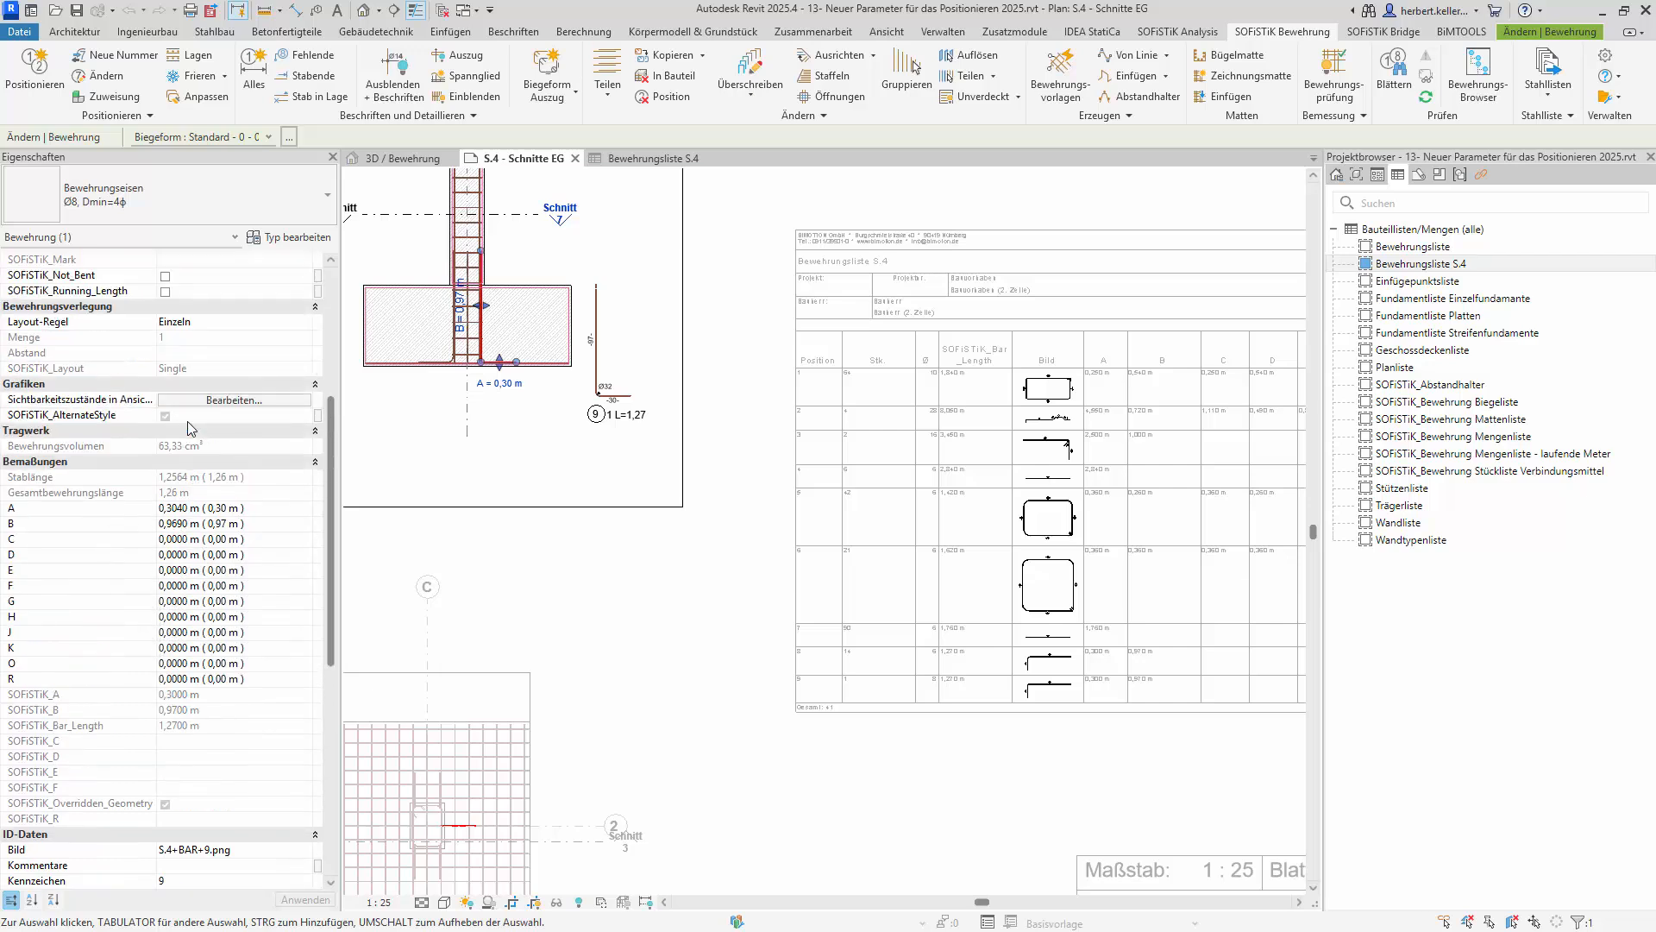
scroll(188, 421, "up", 2)
scroll(192, 429, "up", 5)
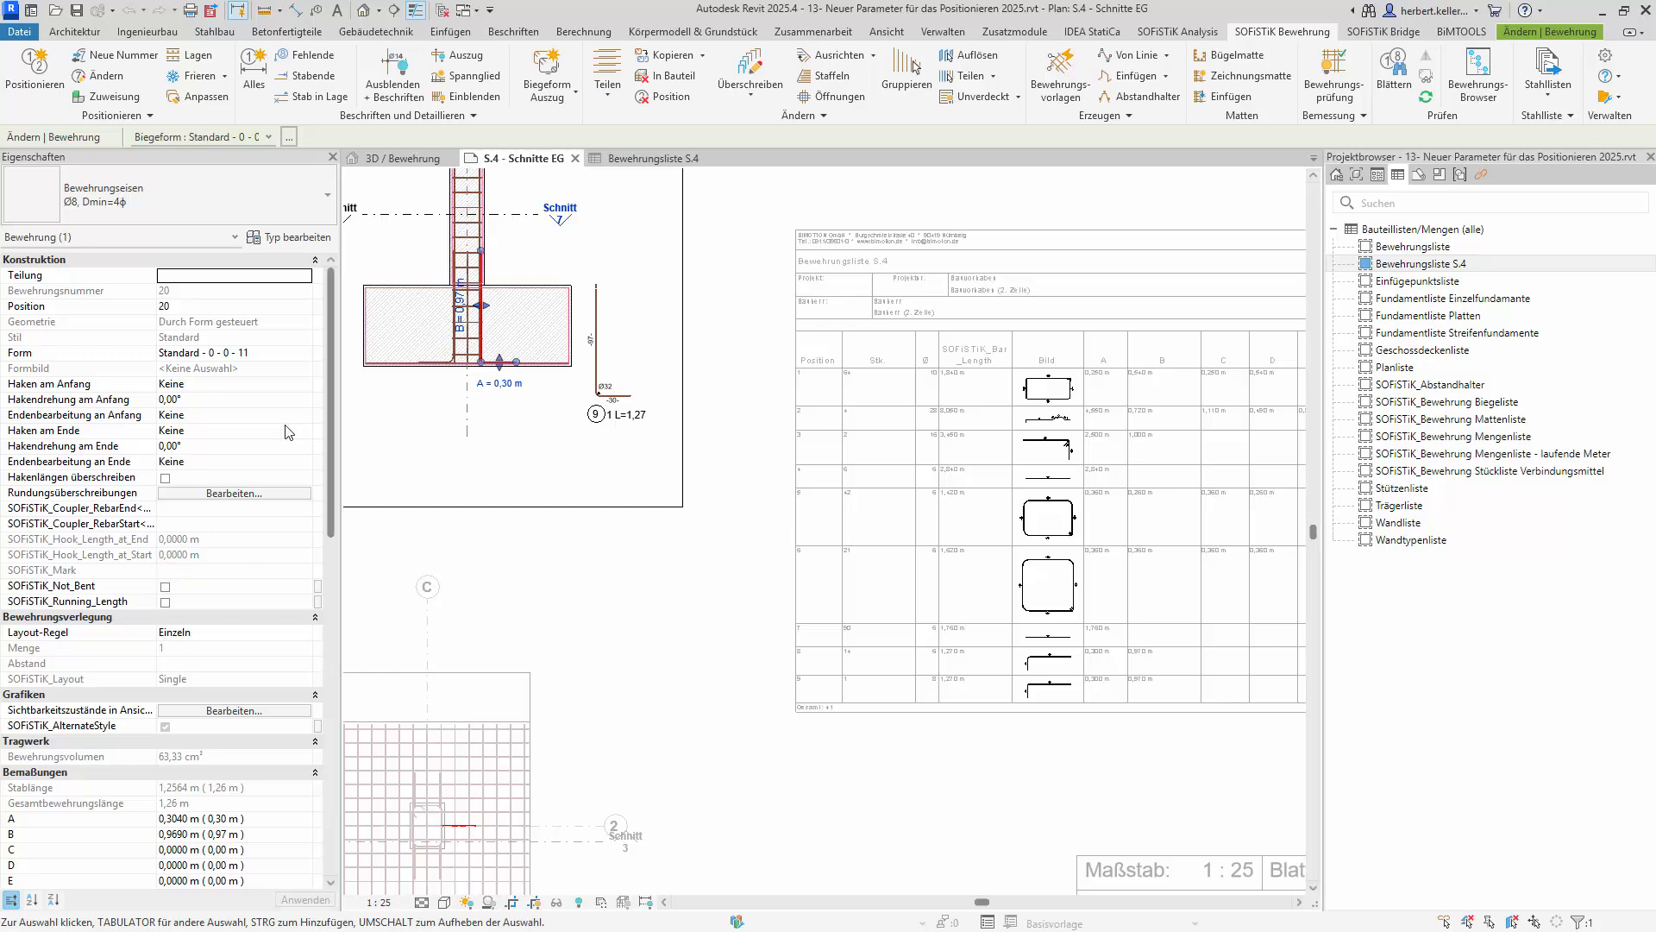
Step: Run the Positionieren command for bars, meshes and tendons from start number 1, keeping existing position numbers and closing gaps
left_click(35, 65)
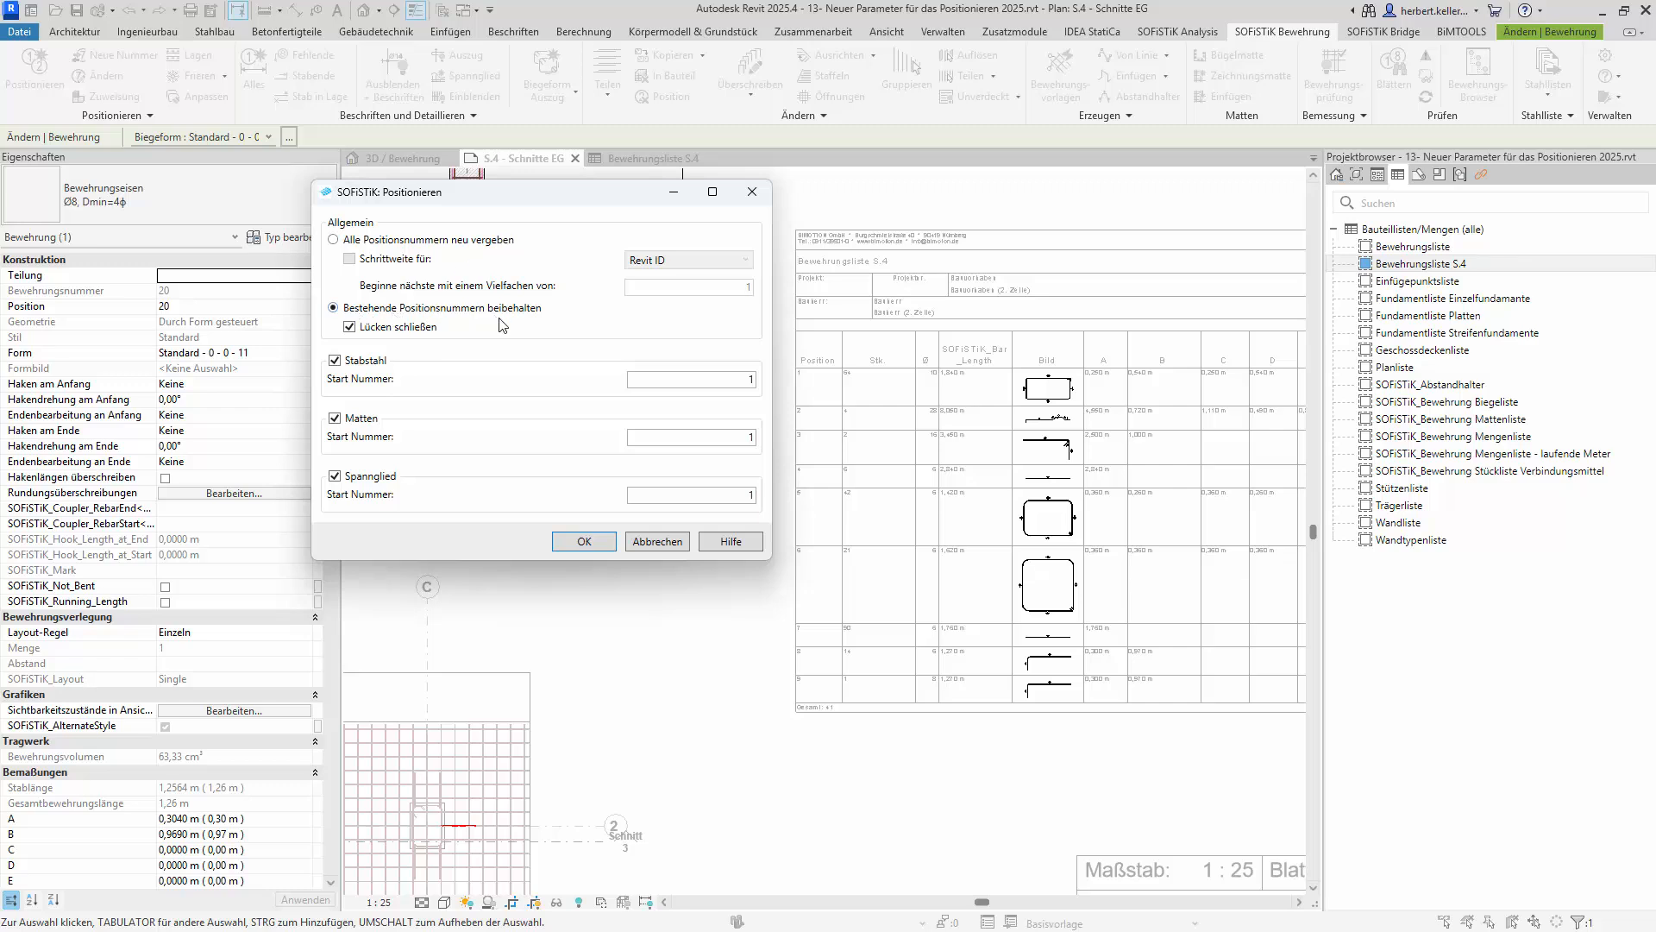
left_click(582, 543)
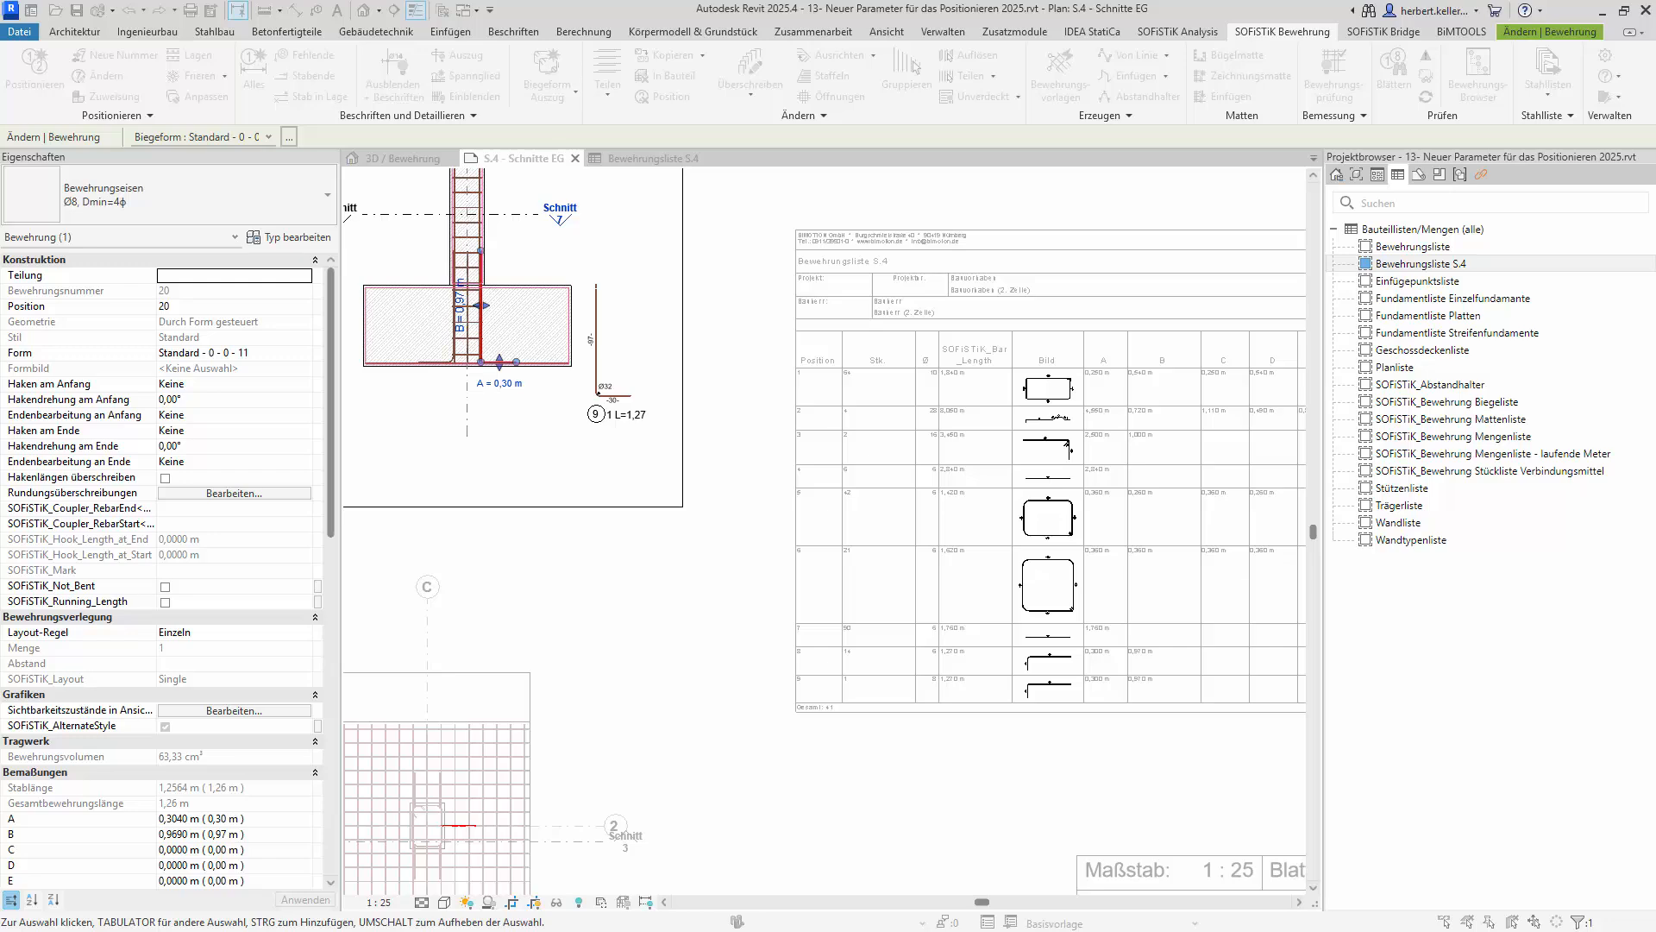
left_click(598, 414)
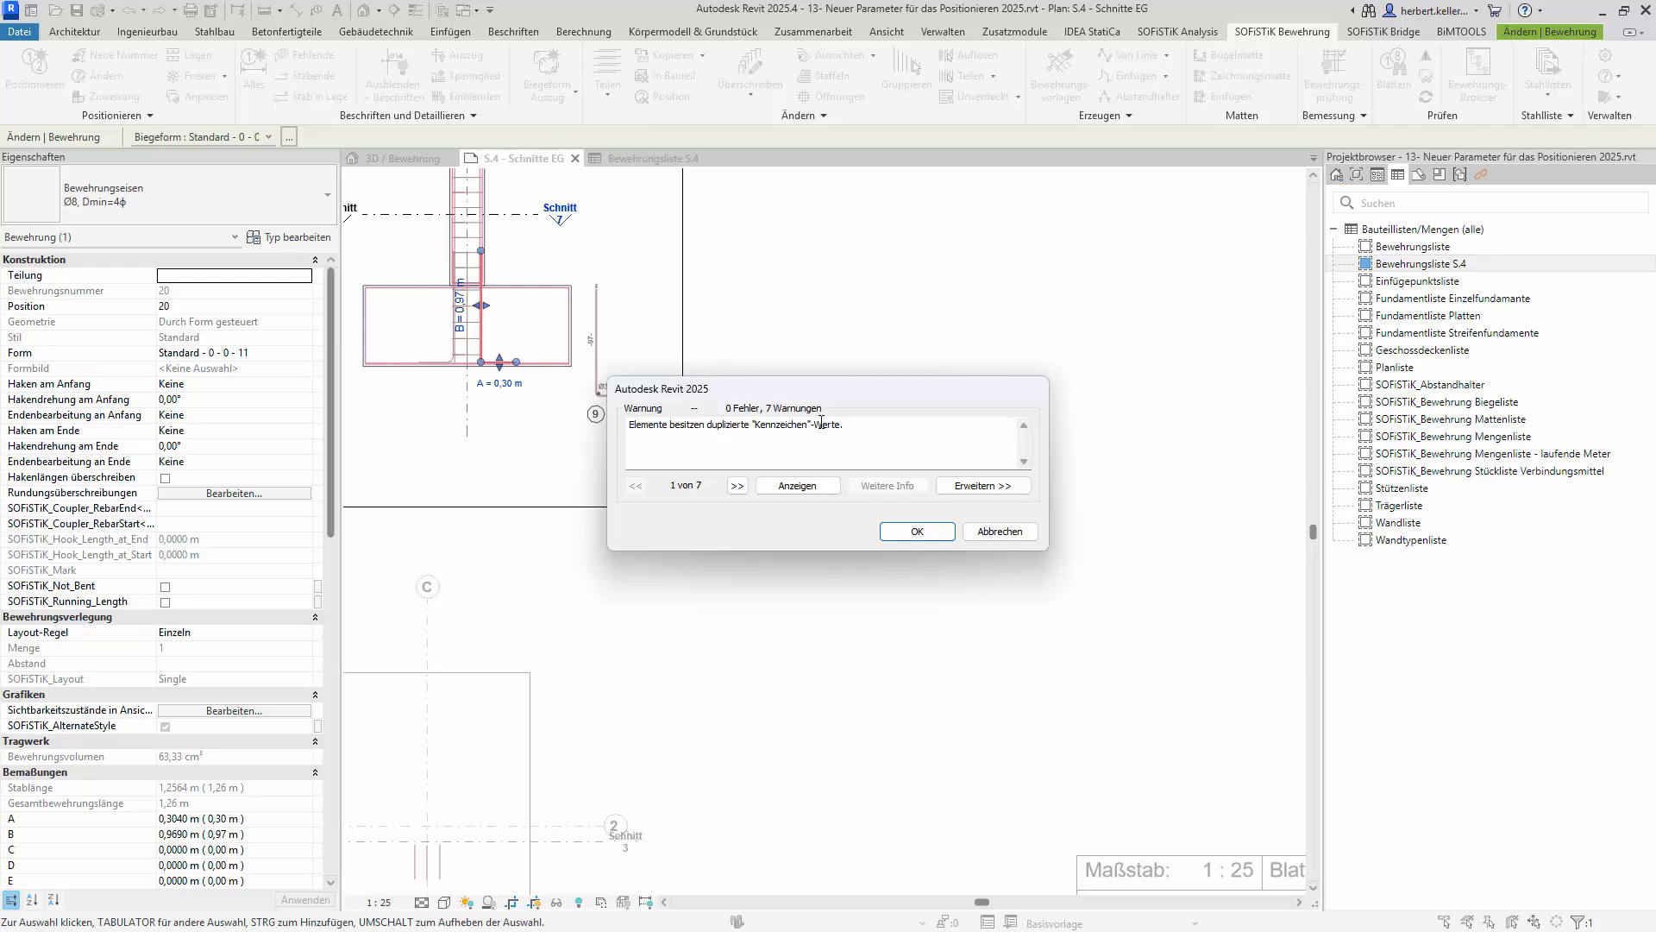
left_click(915, 529)
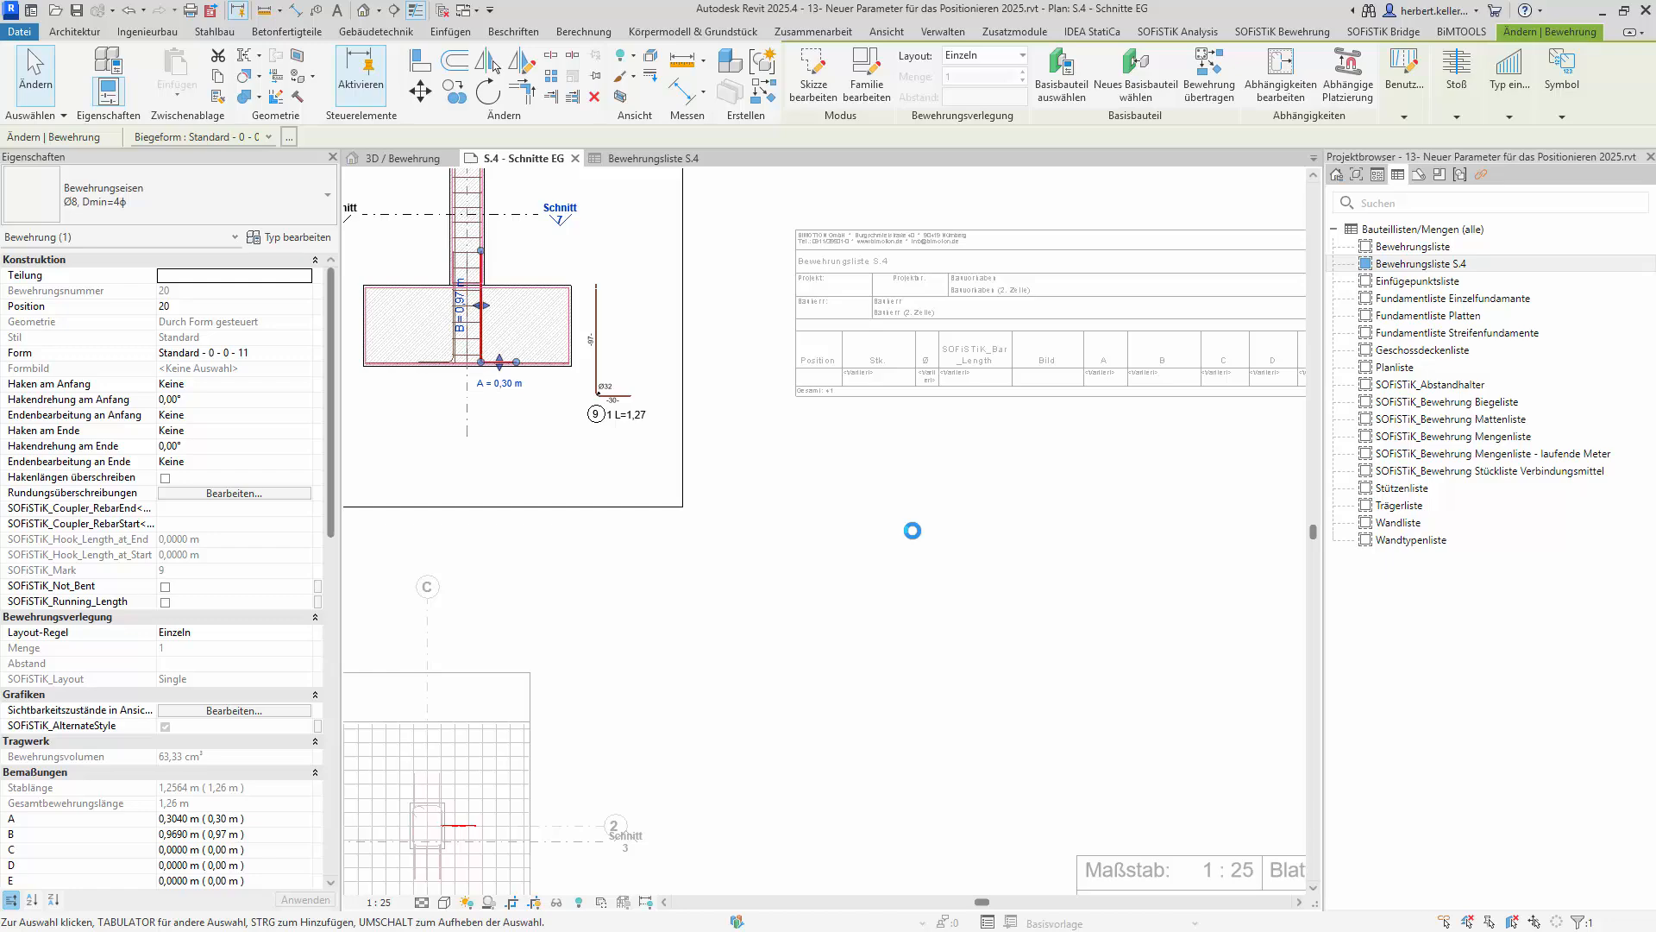
scroll(1058, 446, "down", 1)
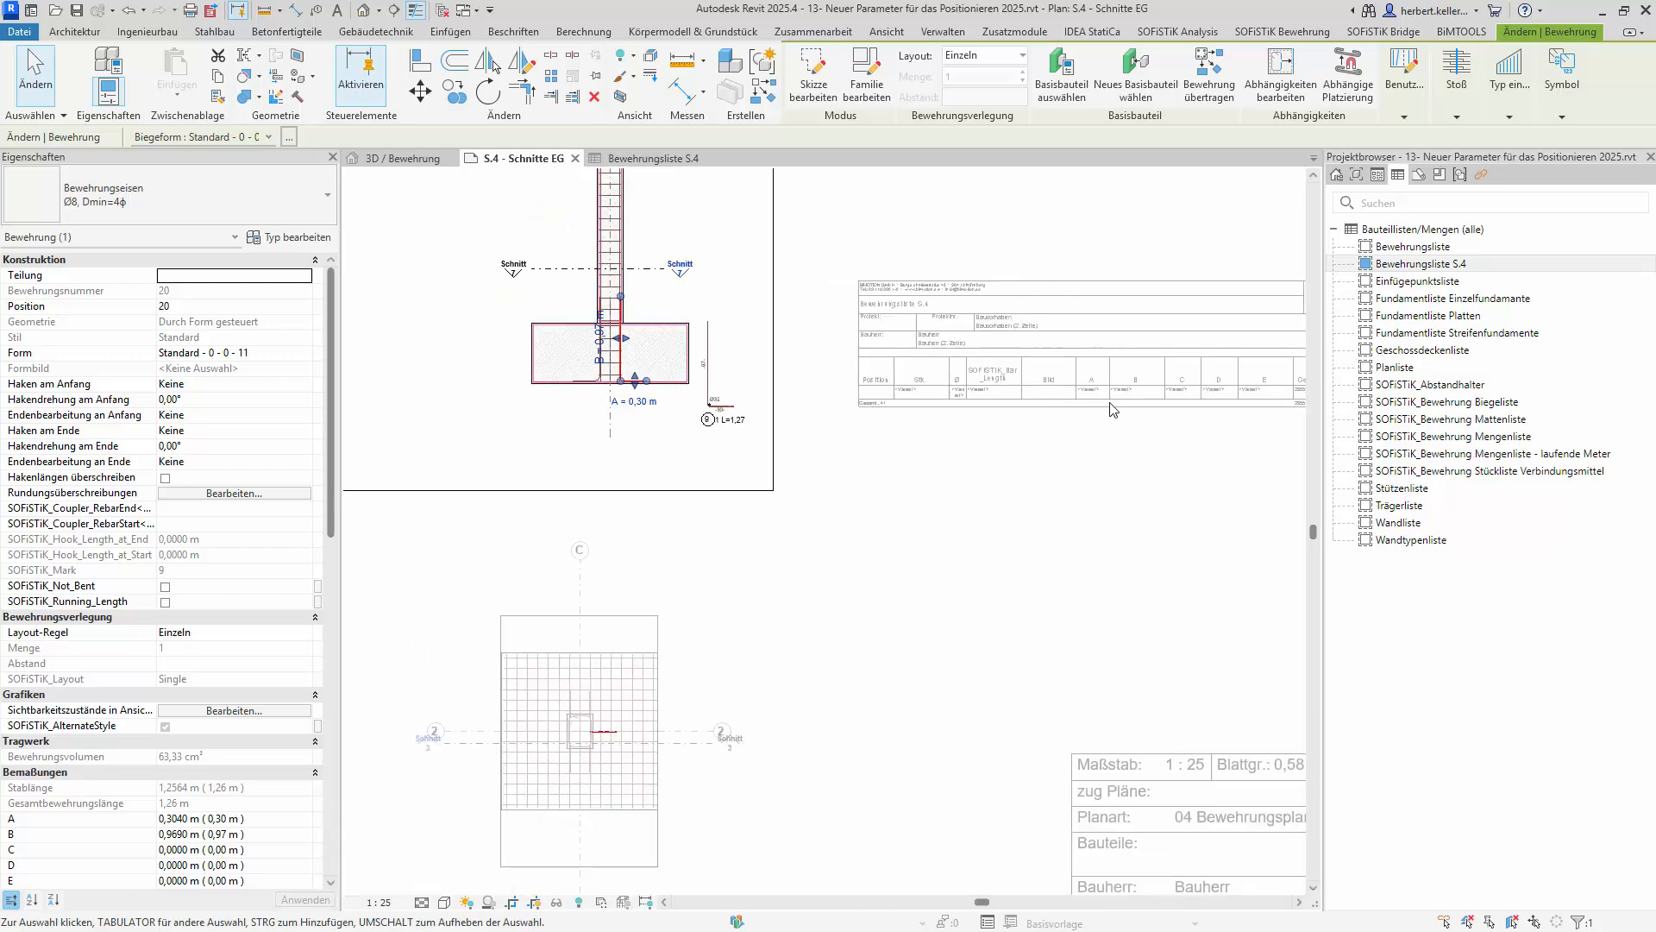
scroll(1114, 407, "up", 1)
left_click(906, 554)
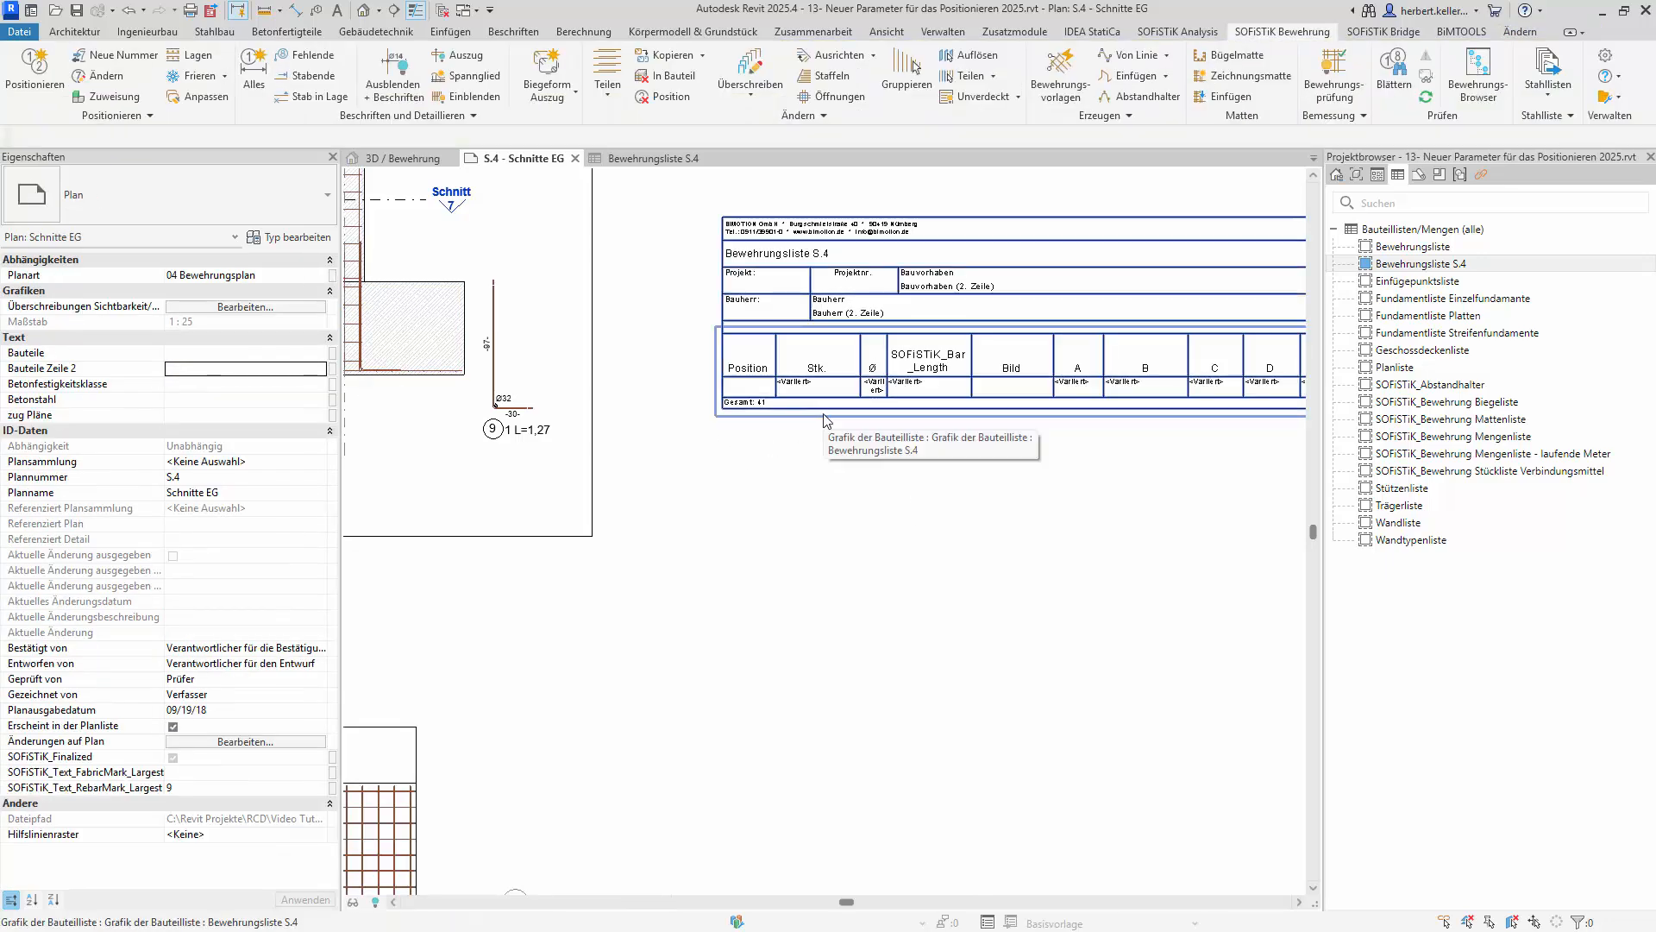
Step: Add the SOFiSTiK_Mark parameter to the scheduled fields of Bewehrungsliste S.4
left_click(650, 160)
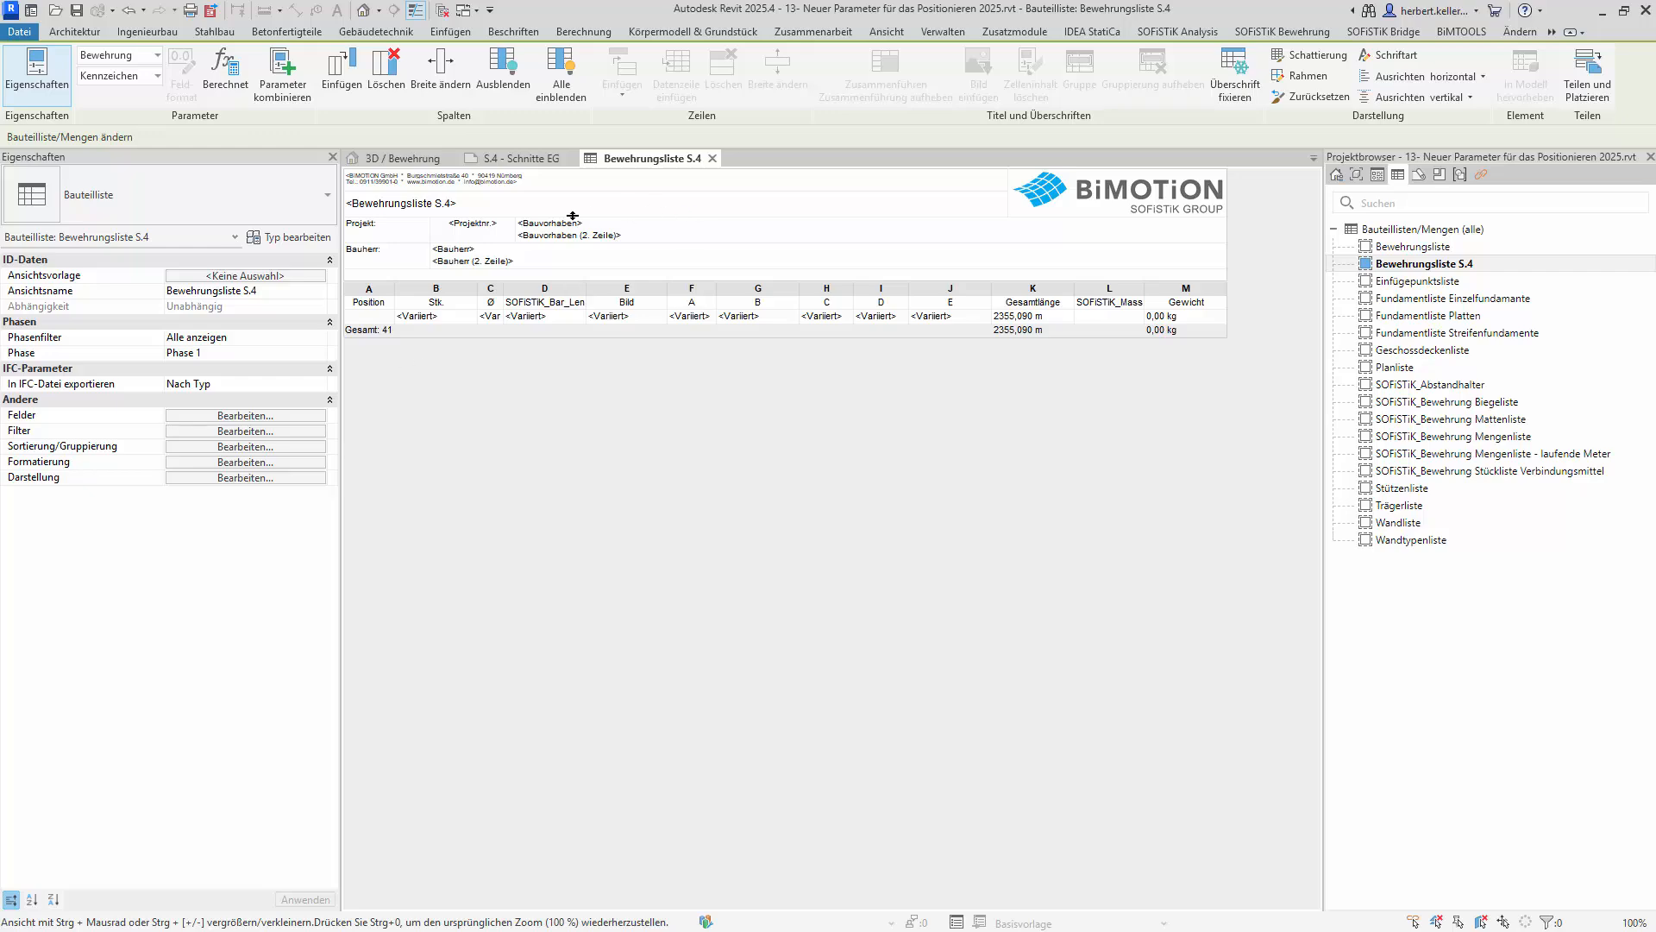
left_click(250, 415)
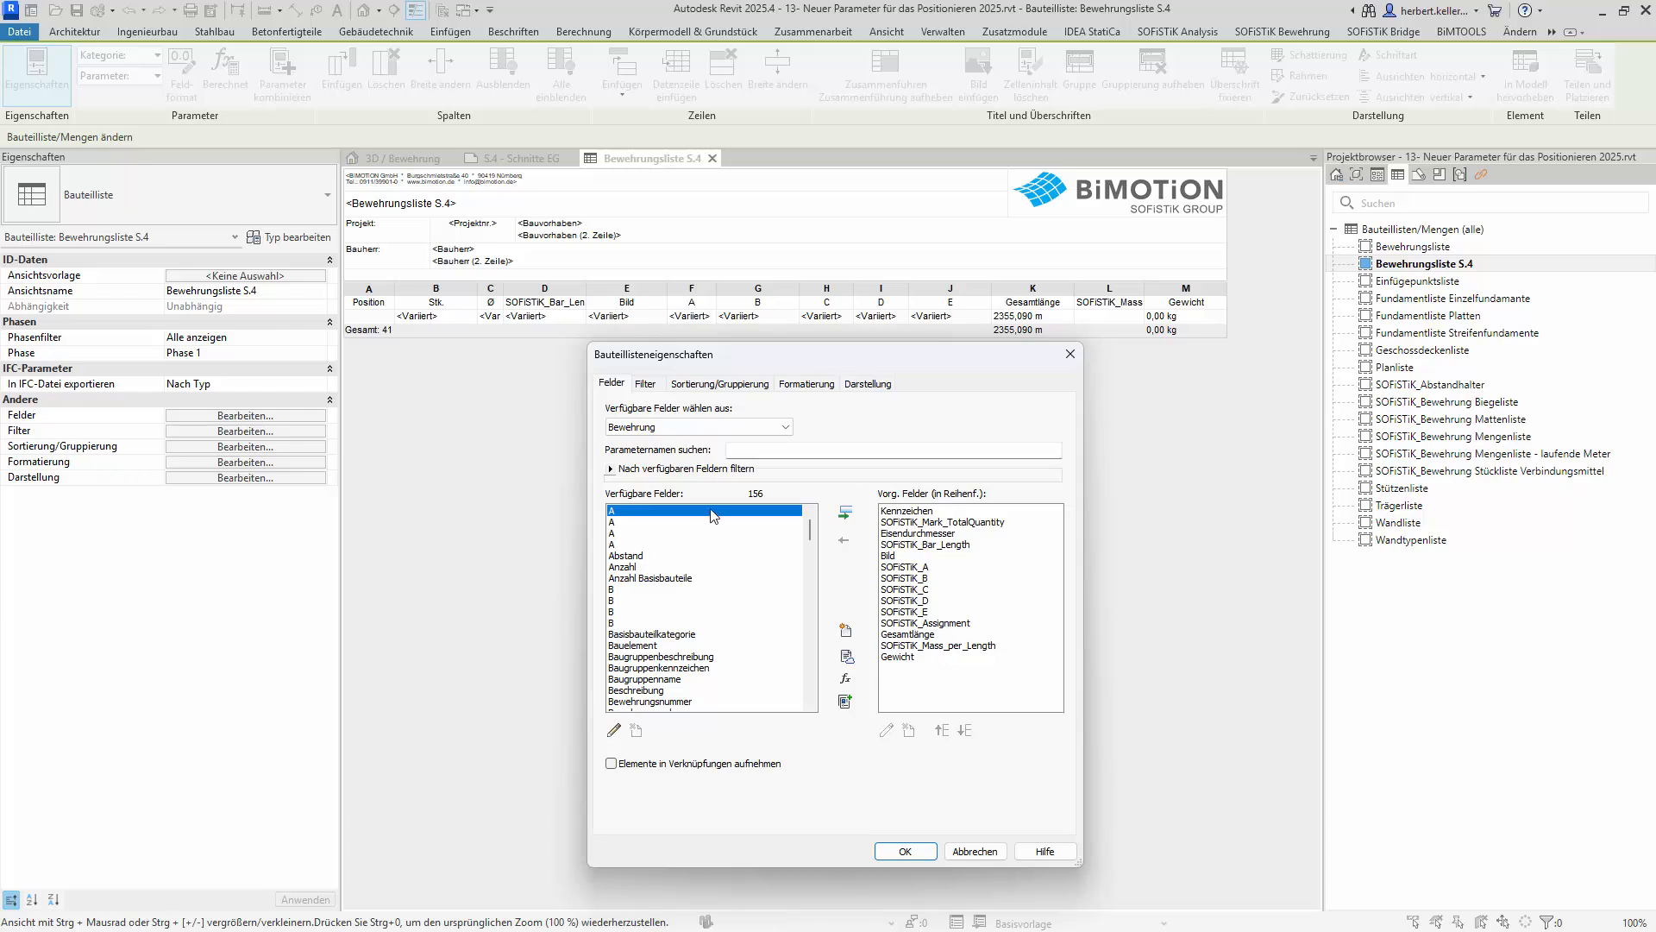
scroll(734, 622, "down", 9)
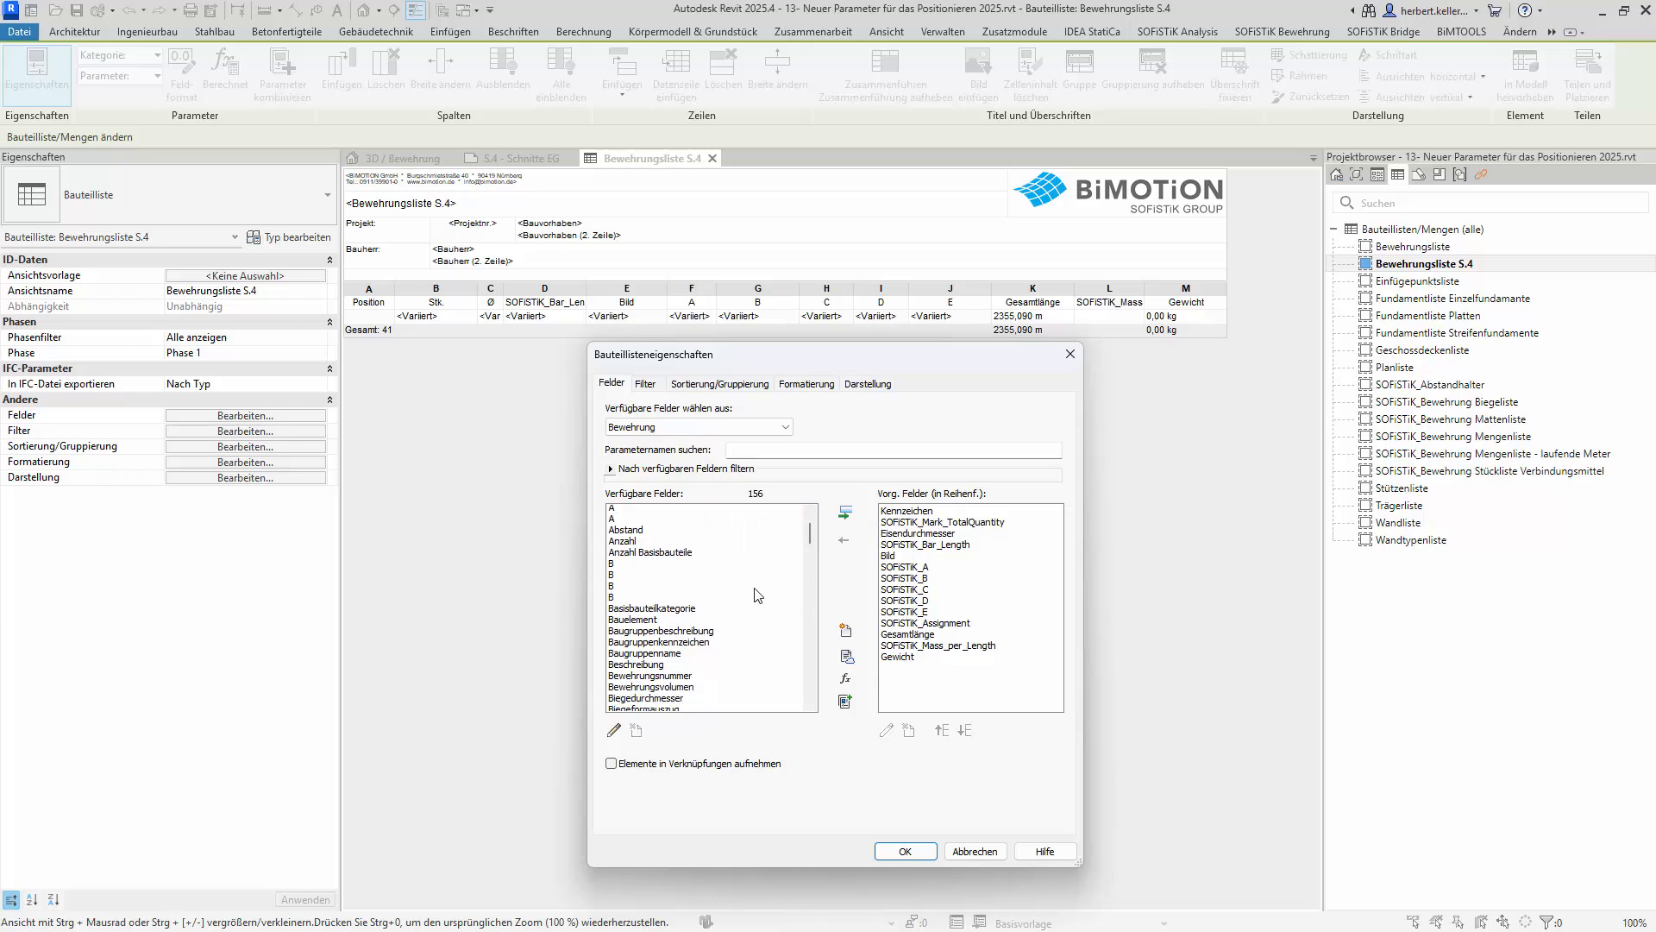
scroll(734, 622, "down", 15)
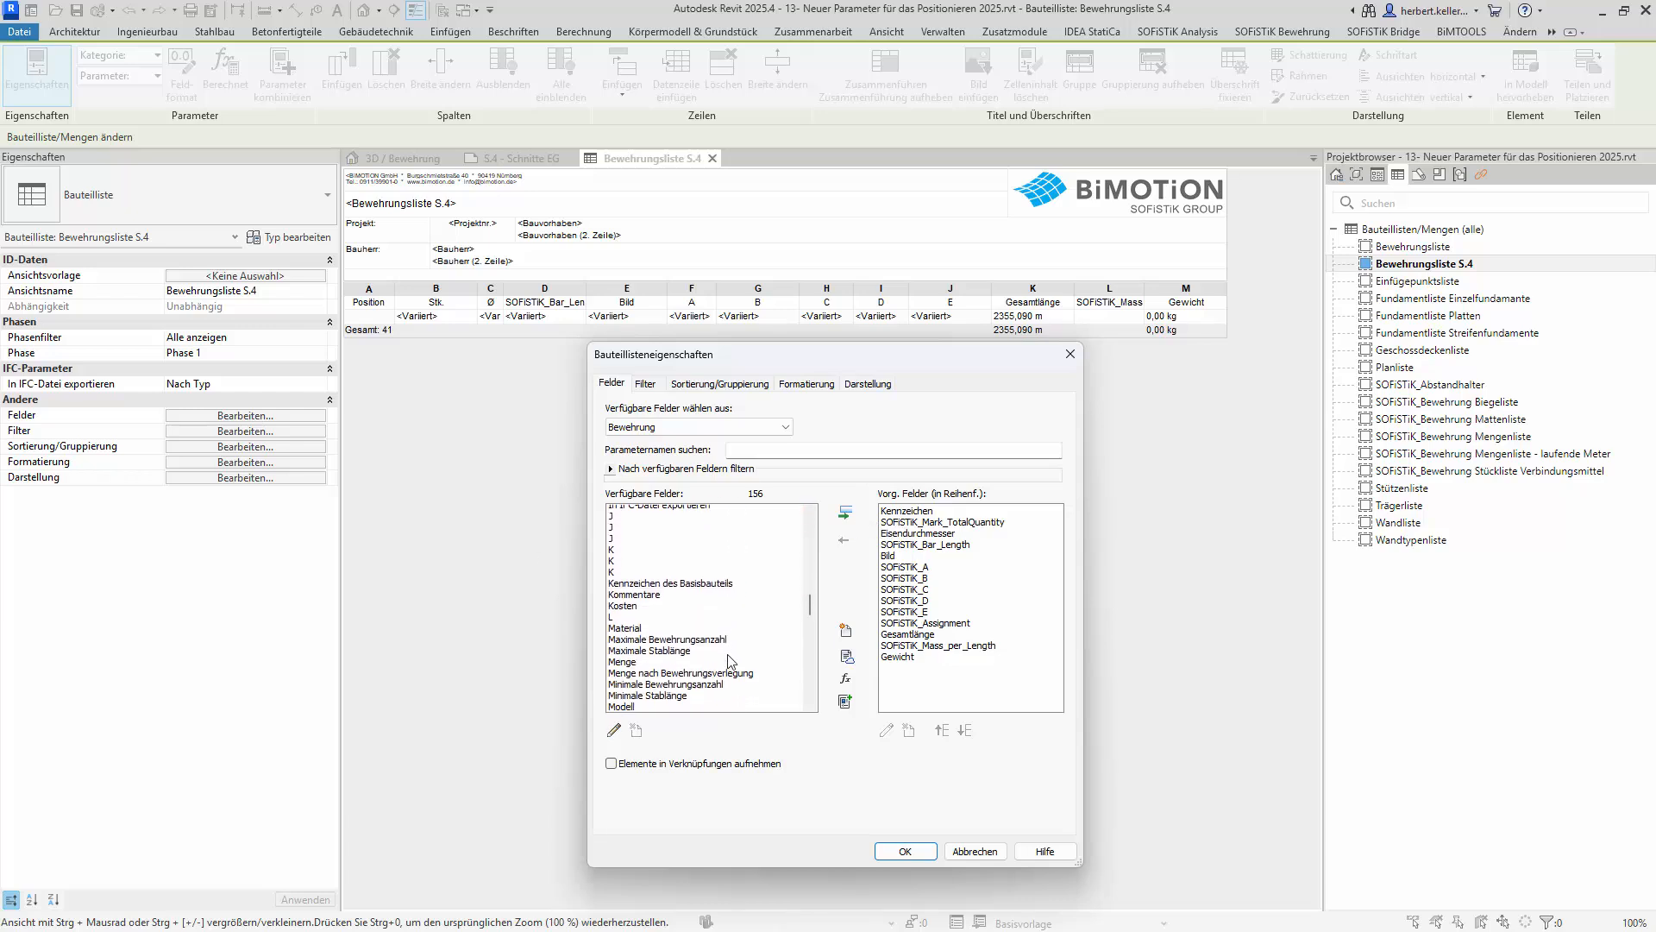
scroll(729, 662, "down", 15)
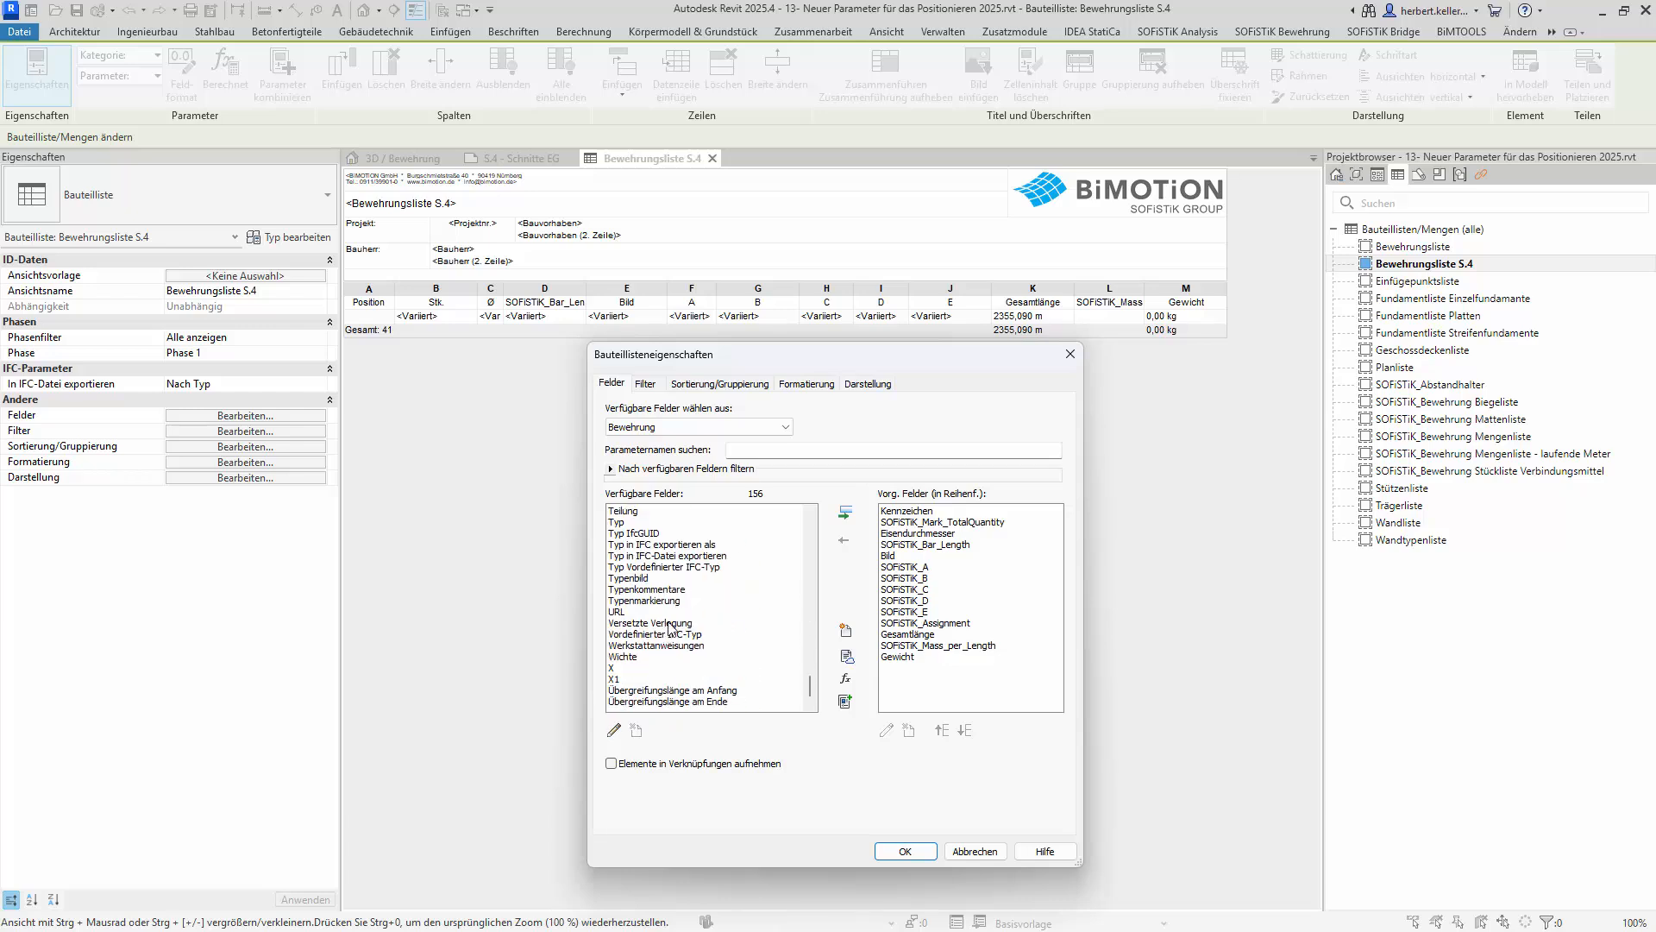
scroll(682, 613, "up", 10)
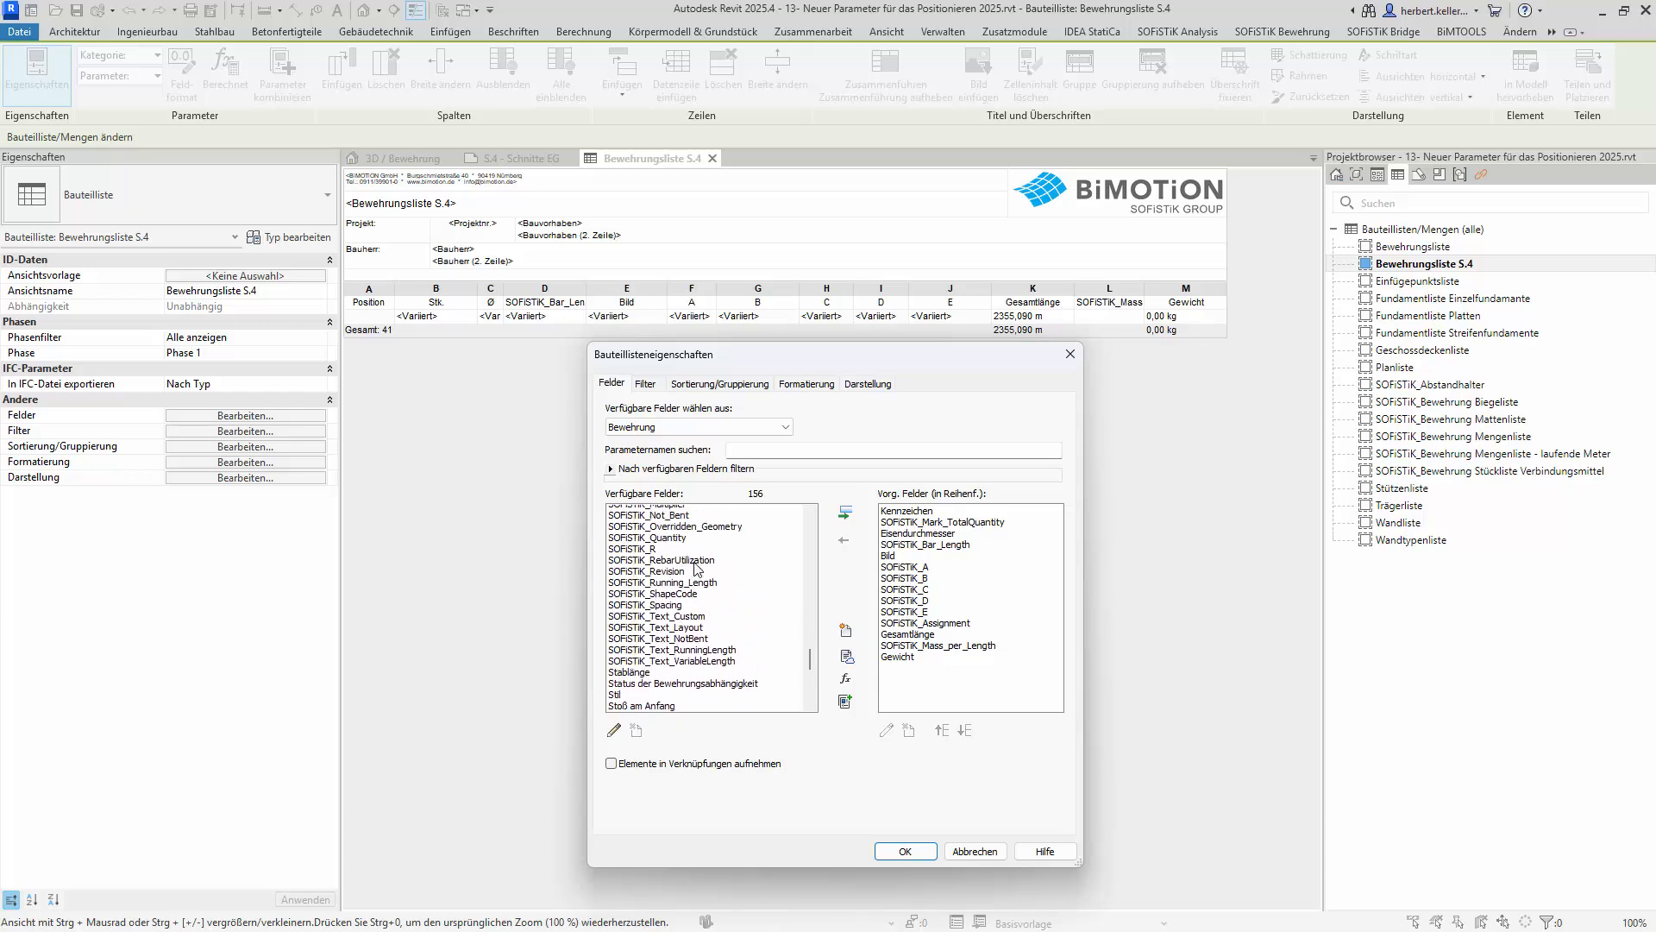
scroll(699, 569, "up", 1)
left_click(666, 590)
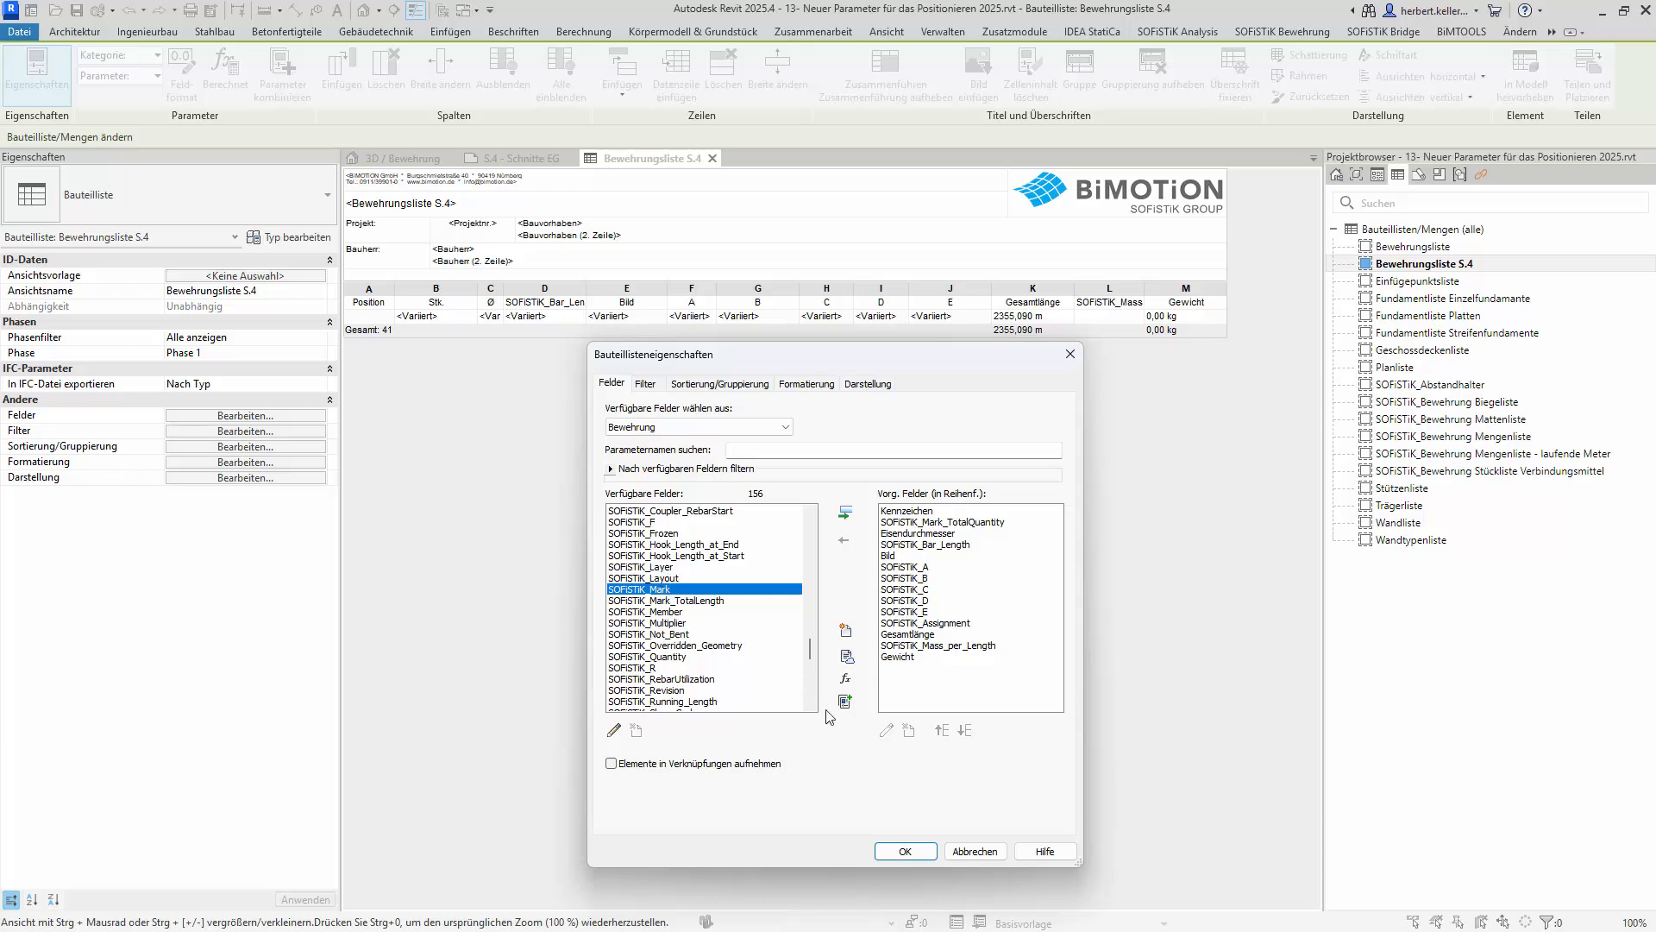
left_click(846, 512)
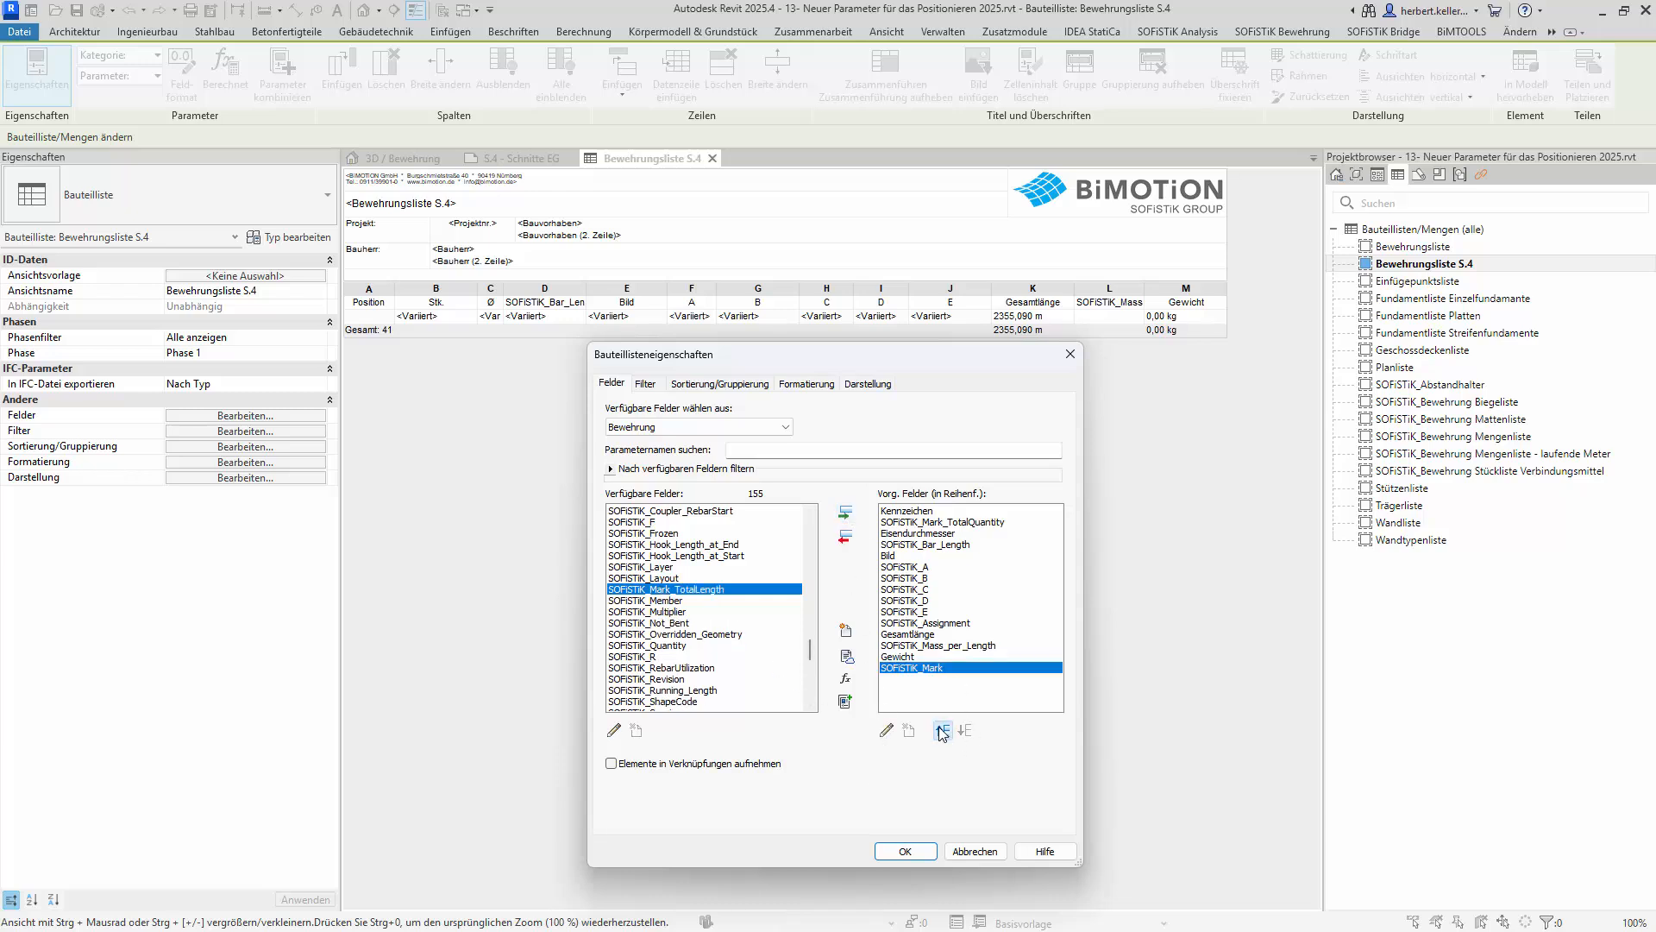
Step: Move SOFiSTiK_Mark to the first place in the scheduled field order and remove the Kennzeichen field
left_click(942, 731)
left_click(942, 731)
left_click(942, 730)
left_click(942, 730)
left_click(942, 730)
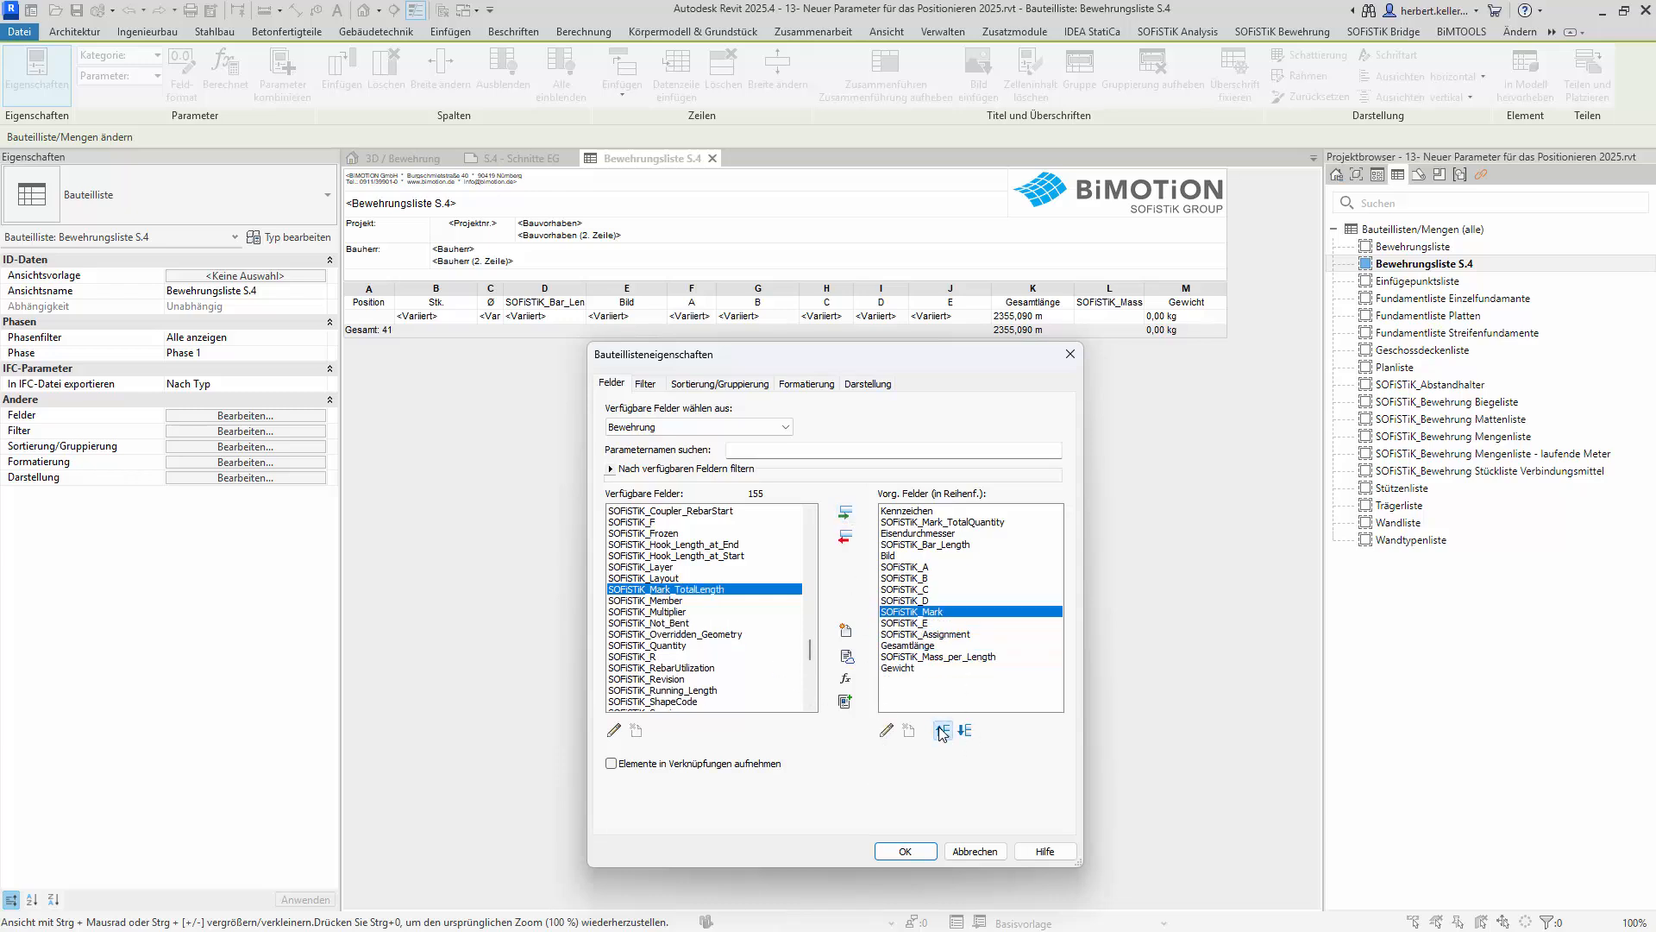
left_click(942, 731)
left_click(942, 731)
left_click(942, 730)
left_click(942, 730)
left_click(942, 731)
left_click(943, 731)
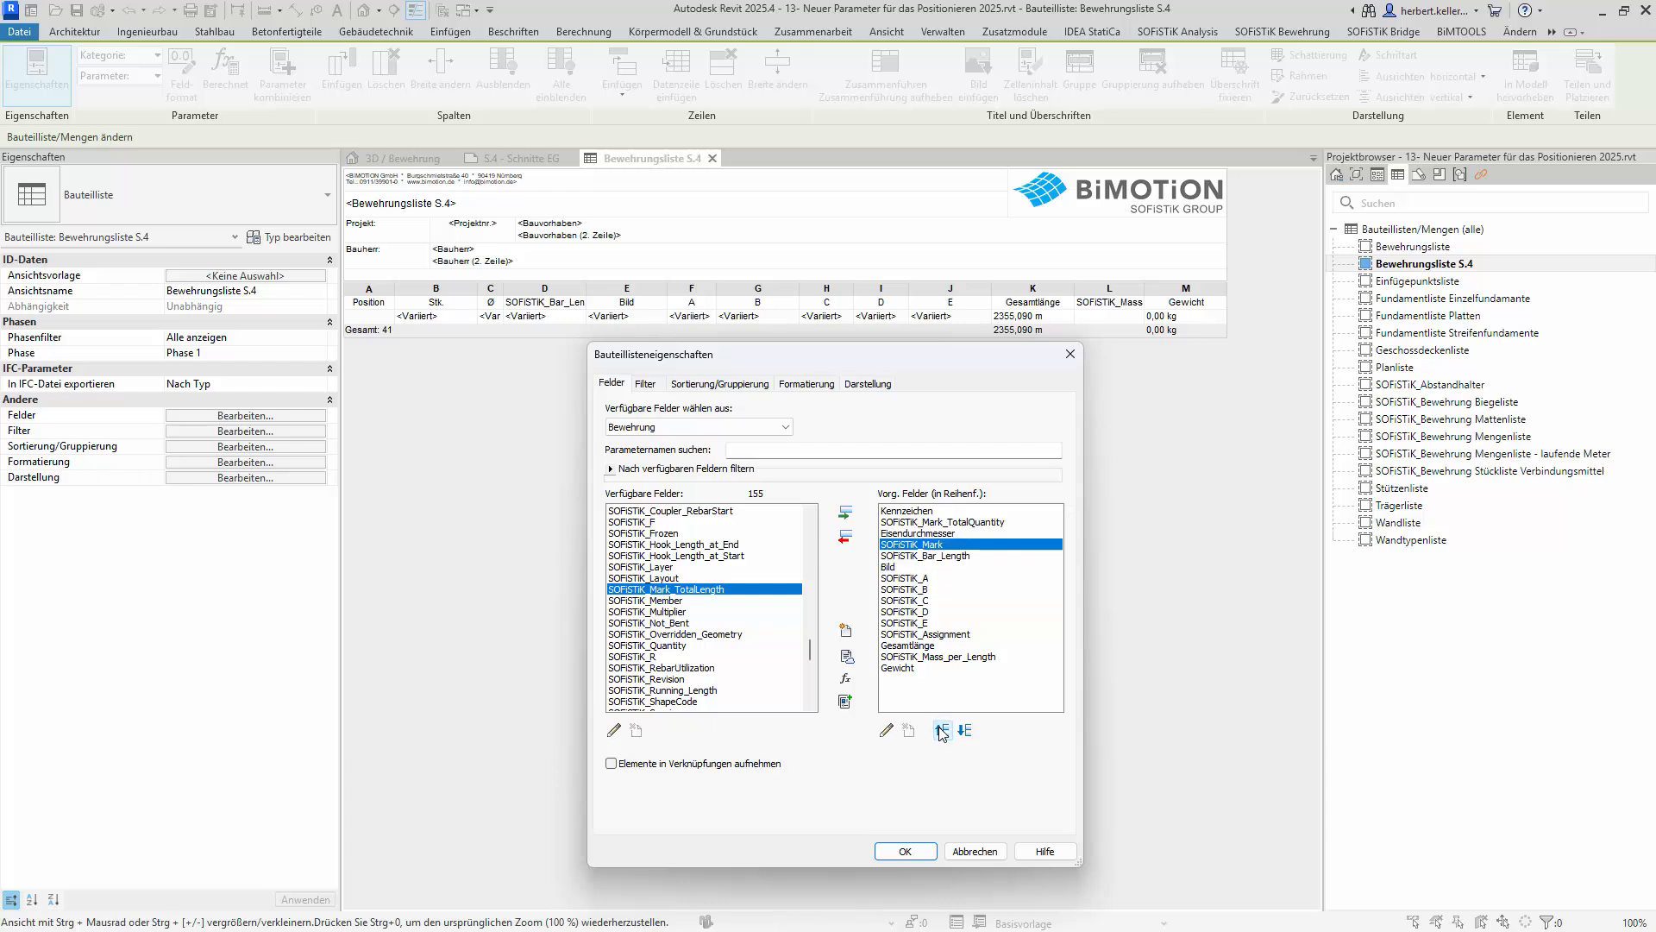
left_click(942, 731)
left_click(942, 731)
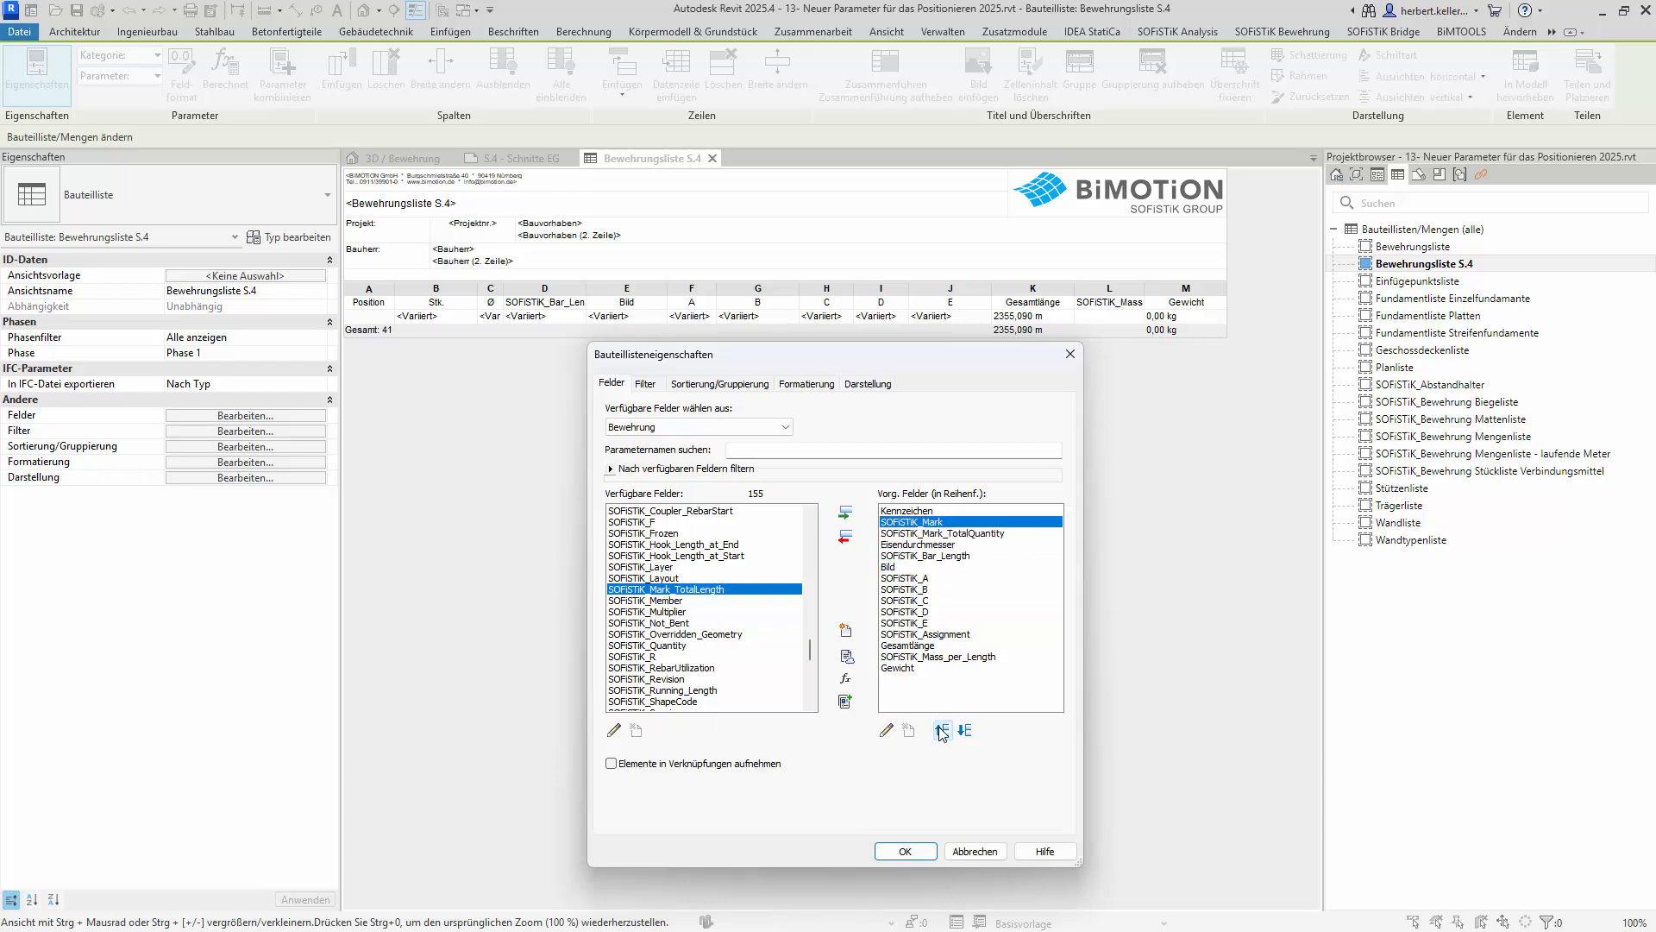
left_click(942, 731)
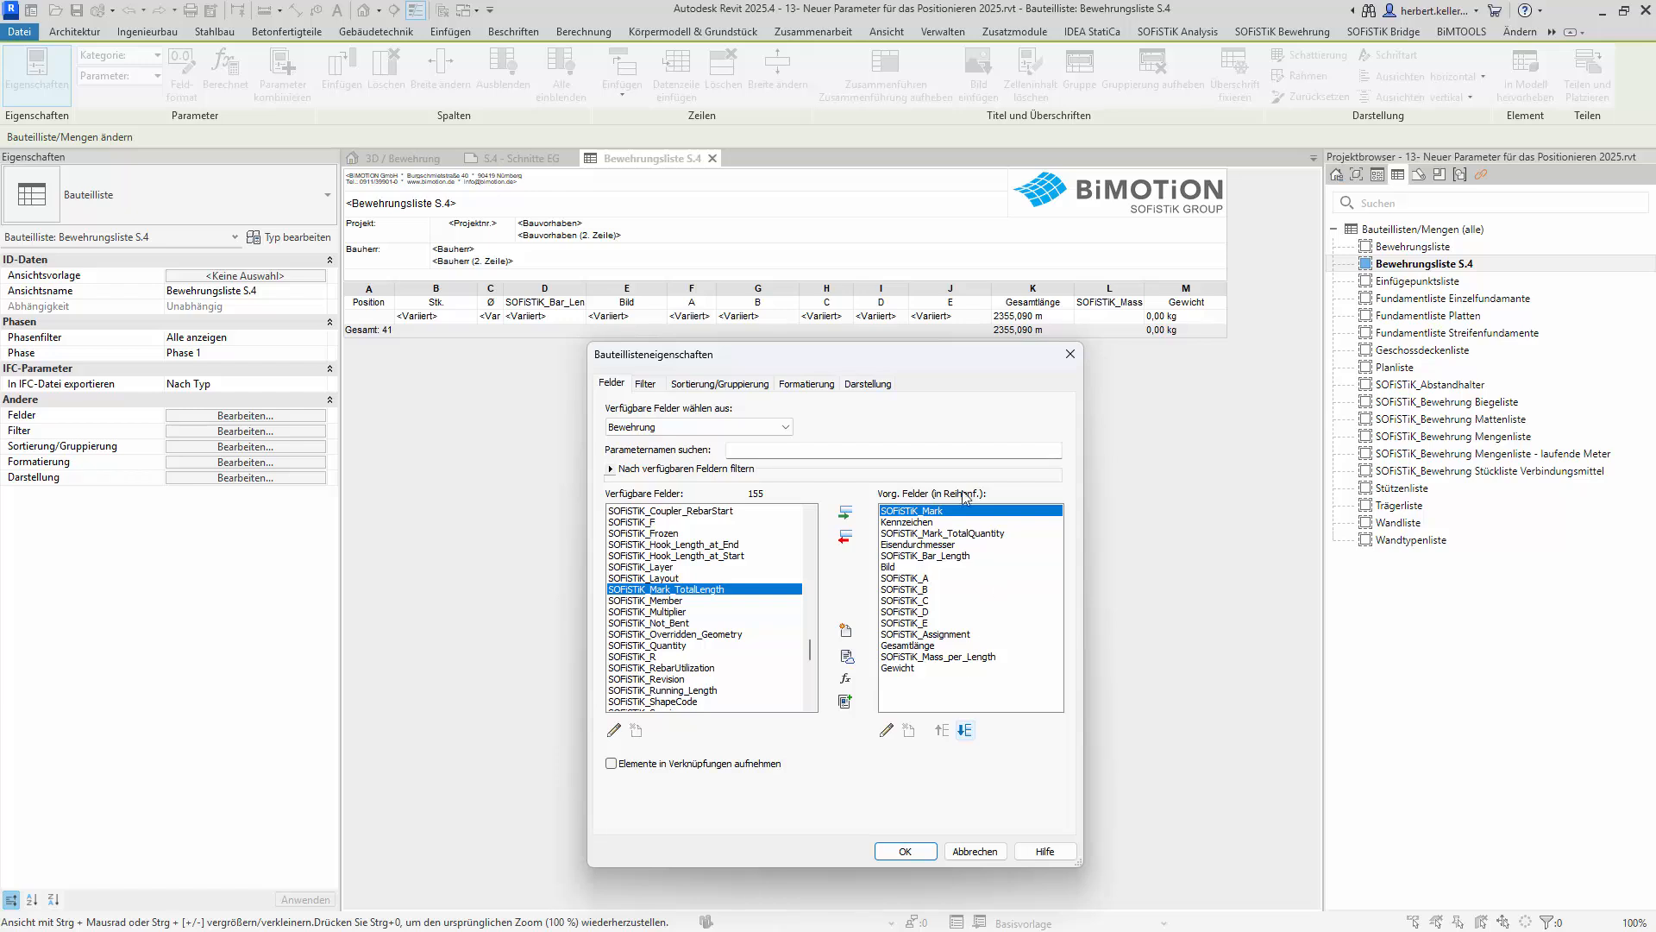
left_click(916, 524)
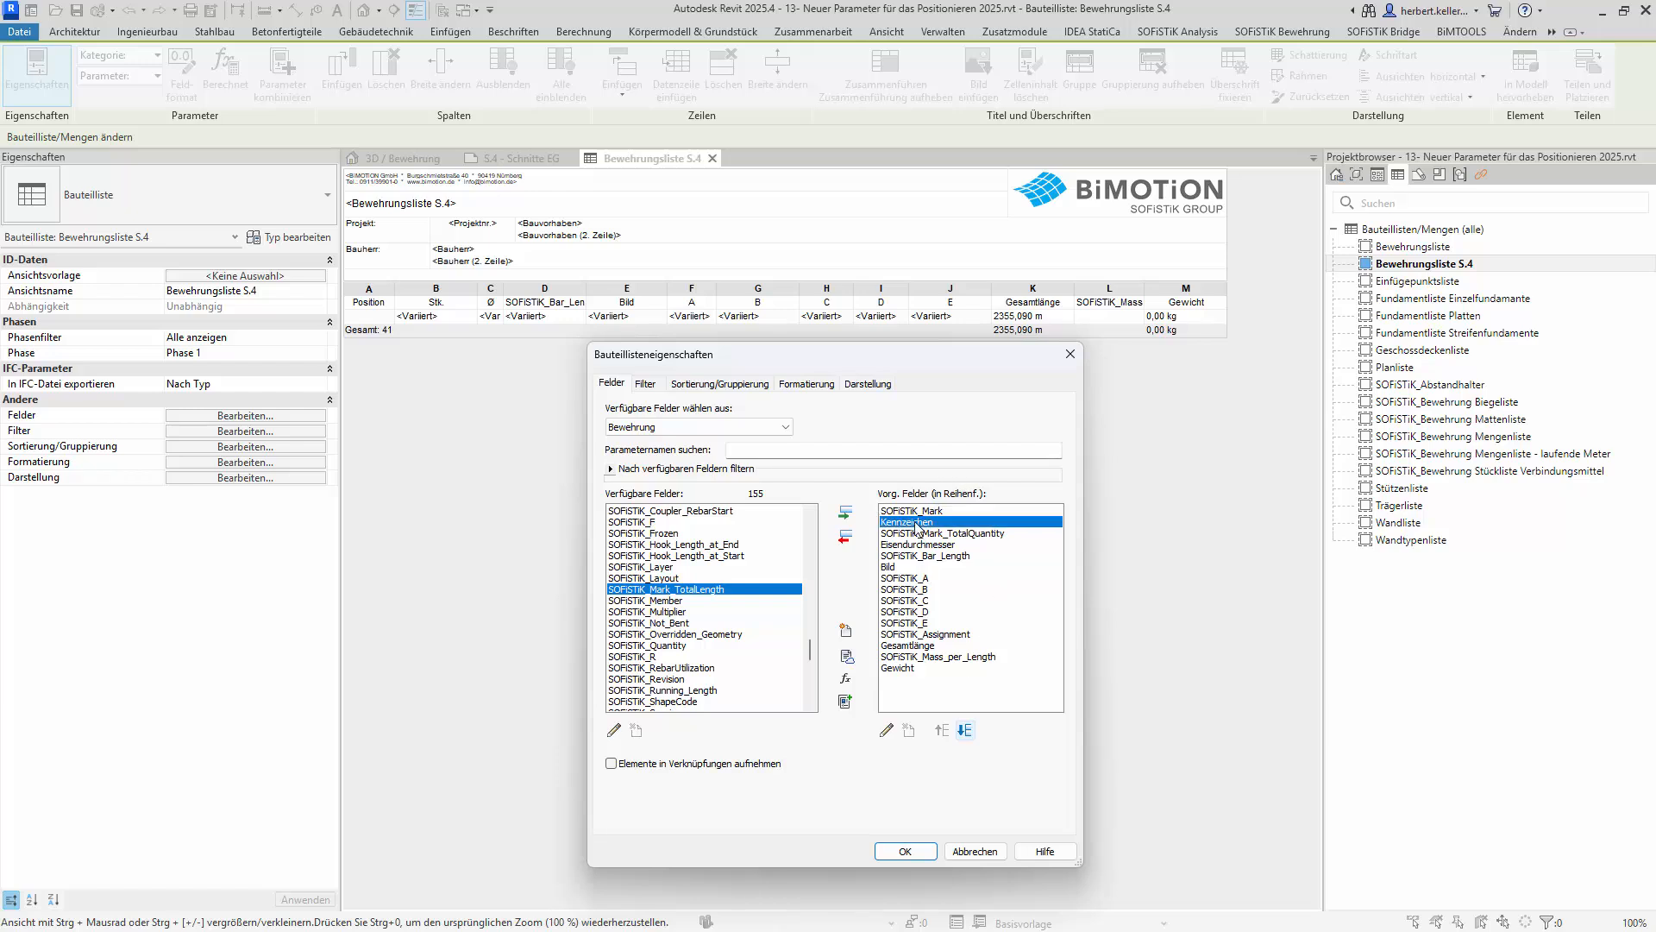
left_click(846, 538)
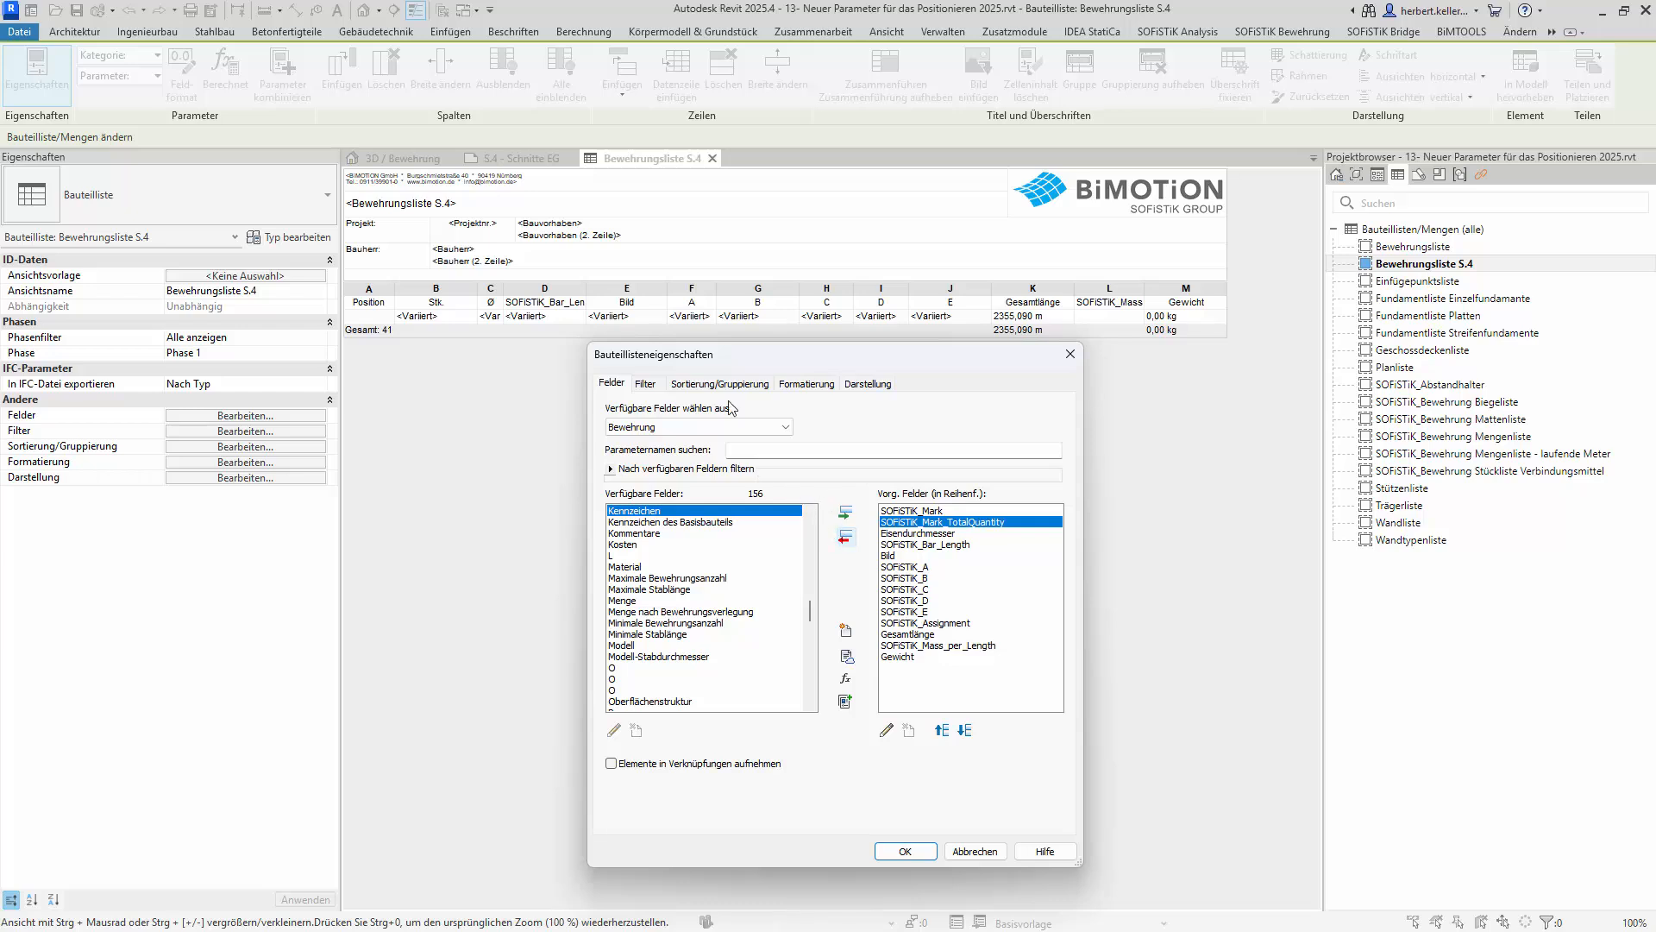
Step: Sort the schedule in ascending order by SOFiSTiK_Mark, set that field's heading to Position, and apply the schedule properties
left_click(716, 385)
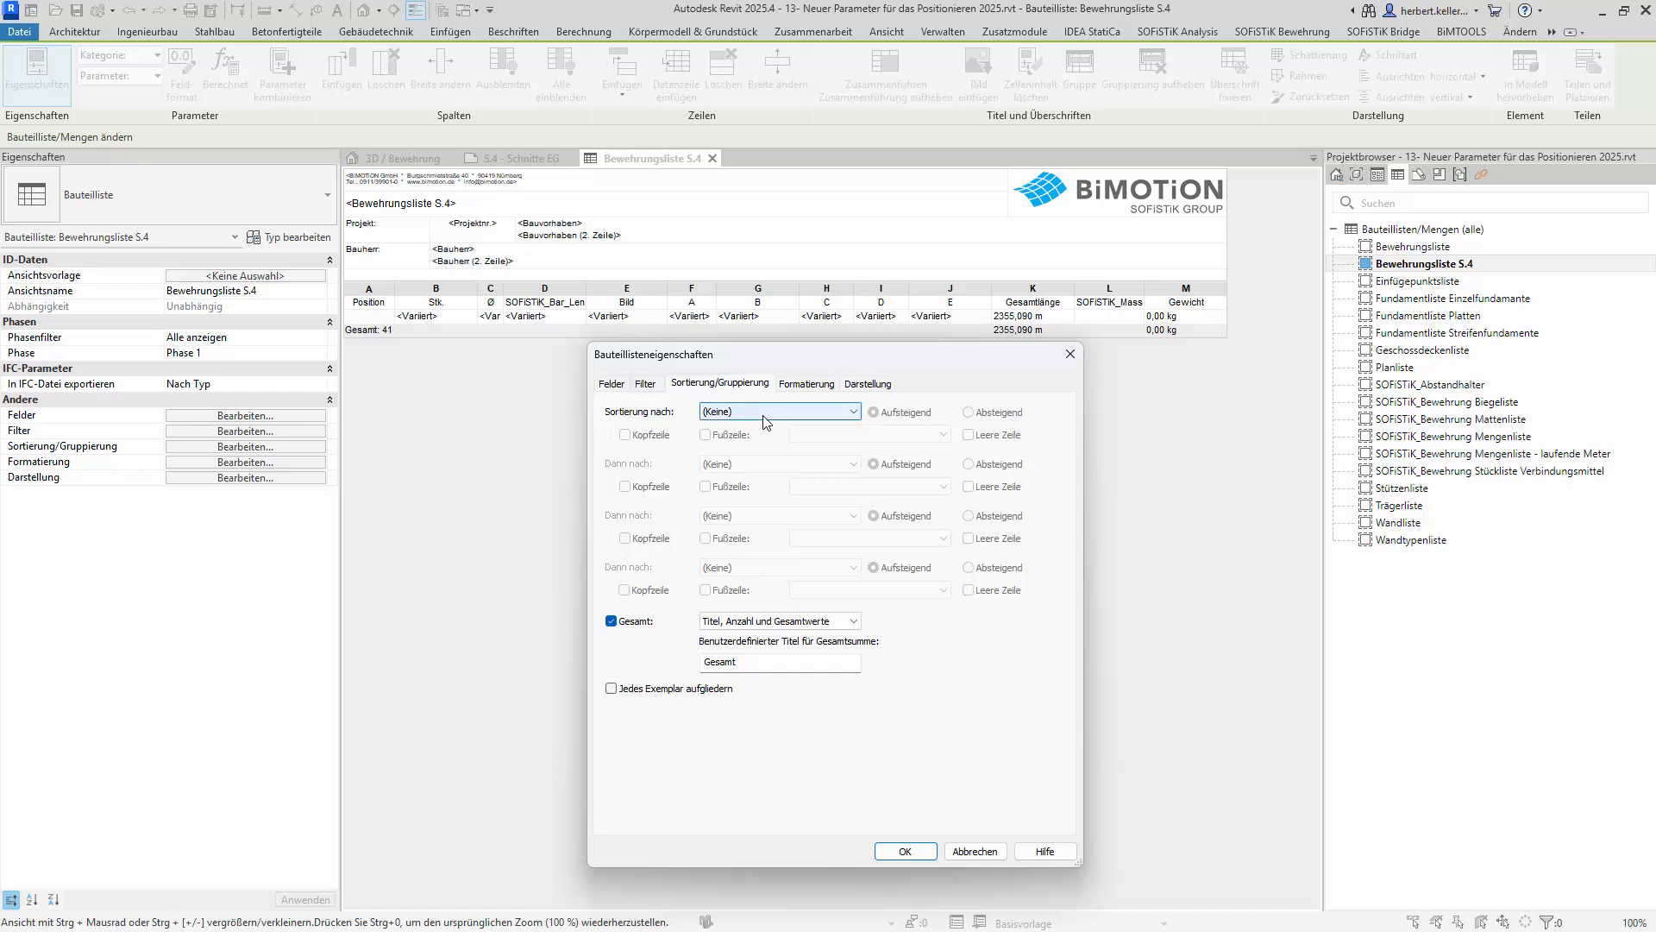
left_click(852, 411)
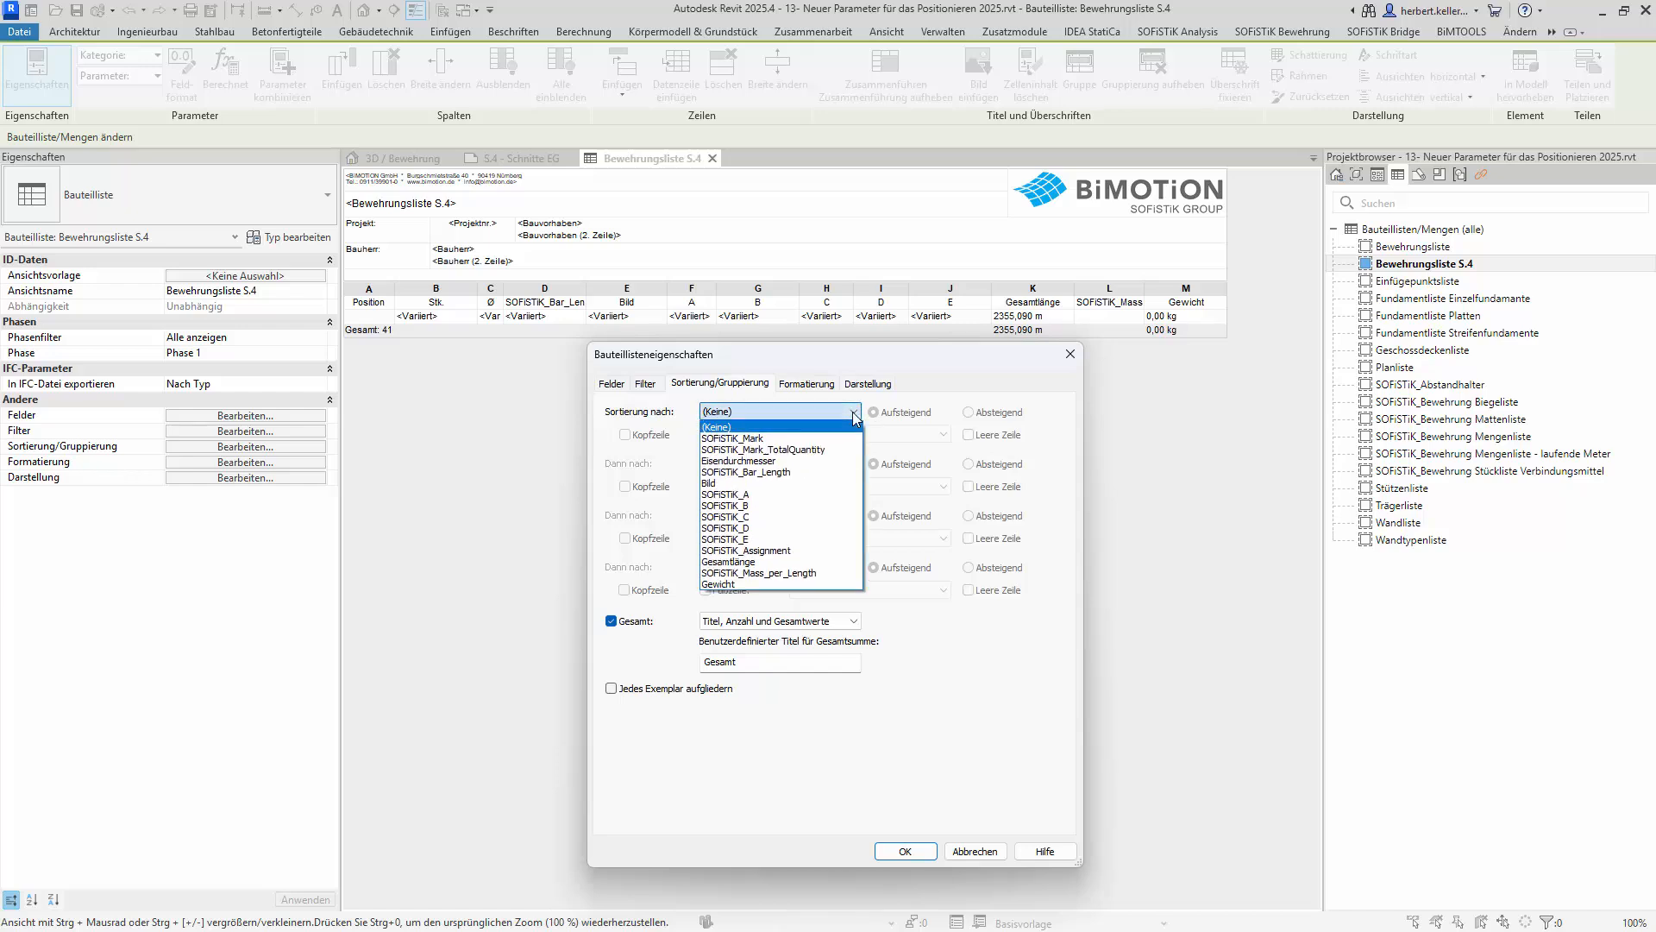
left_click(770, 439)
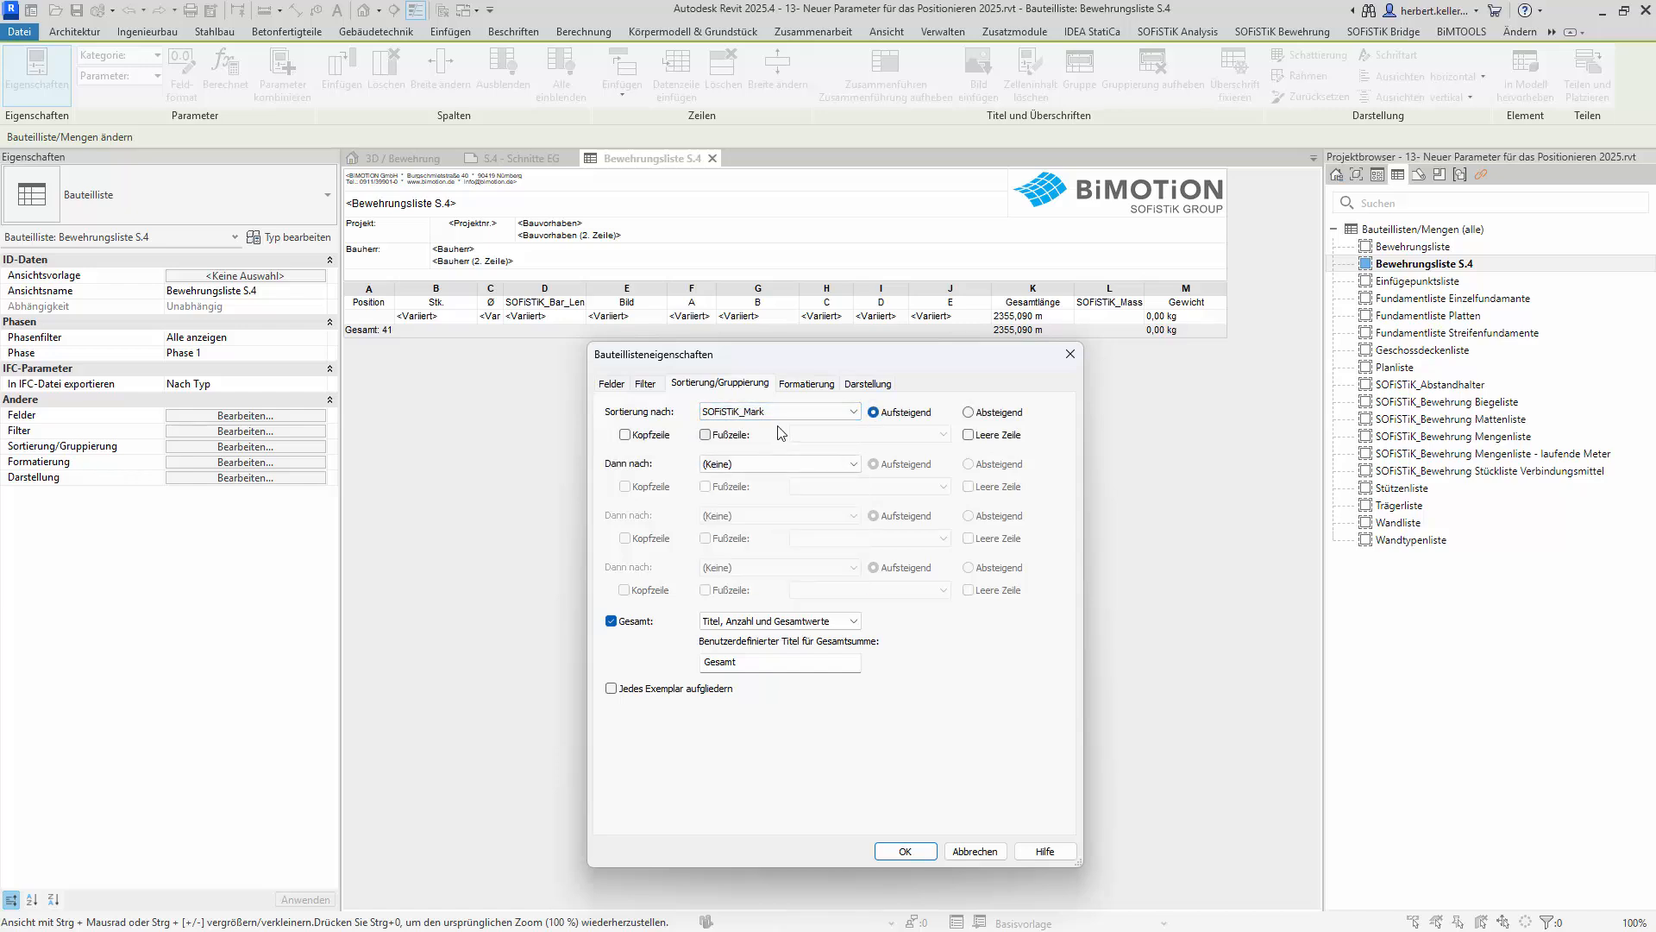
left_click(808, 384)
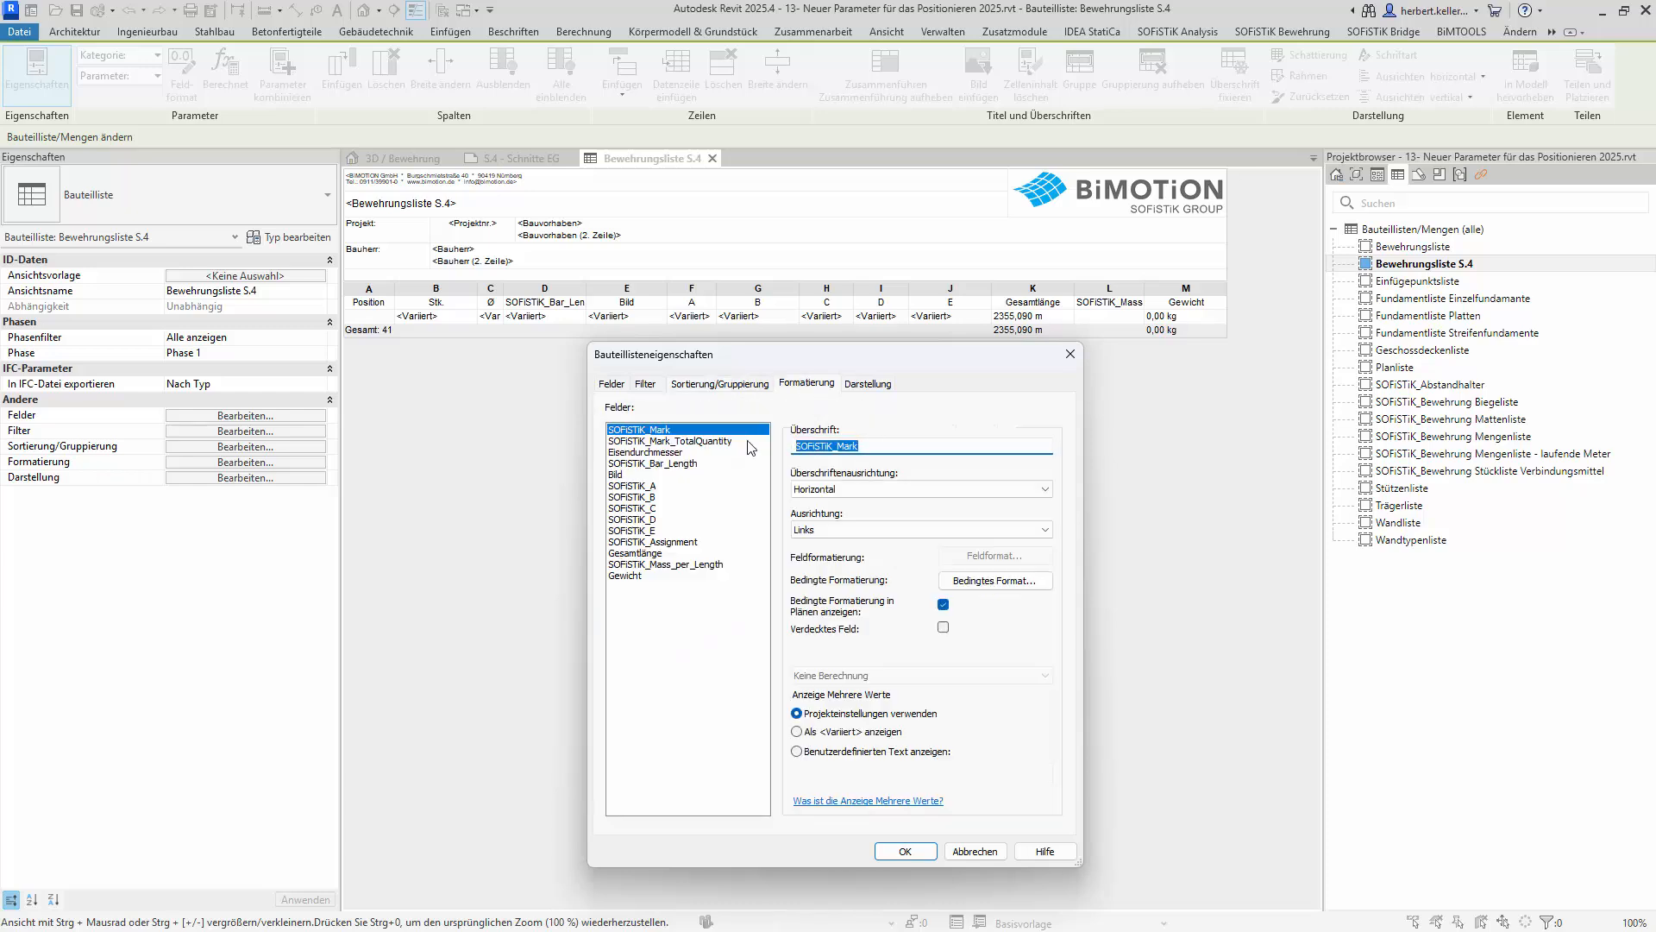
type("Position")
left_click(906, 851)
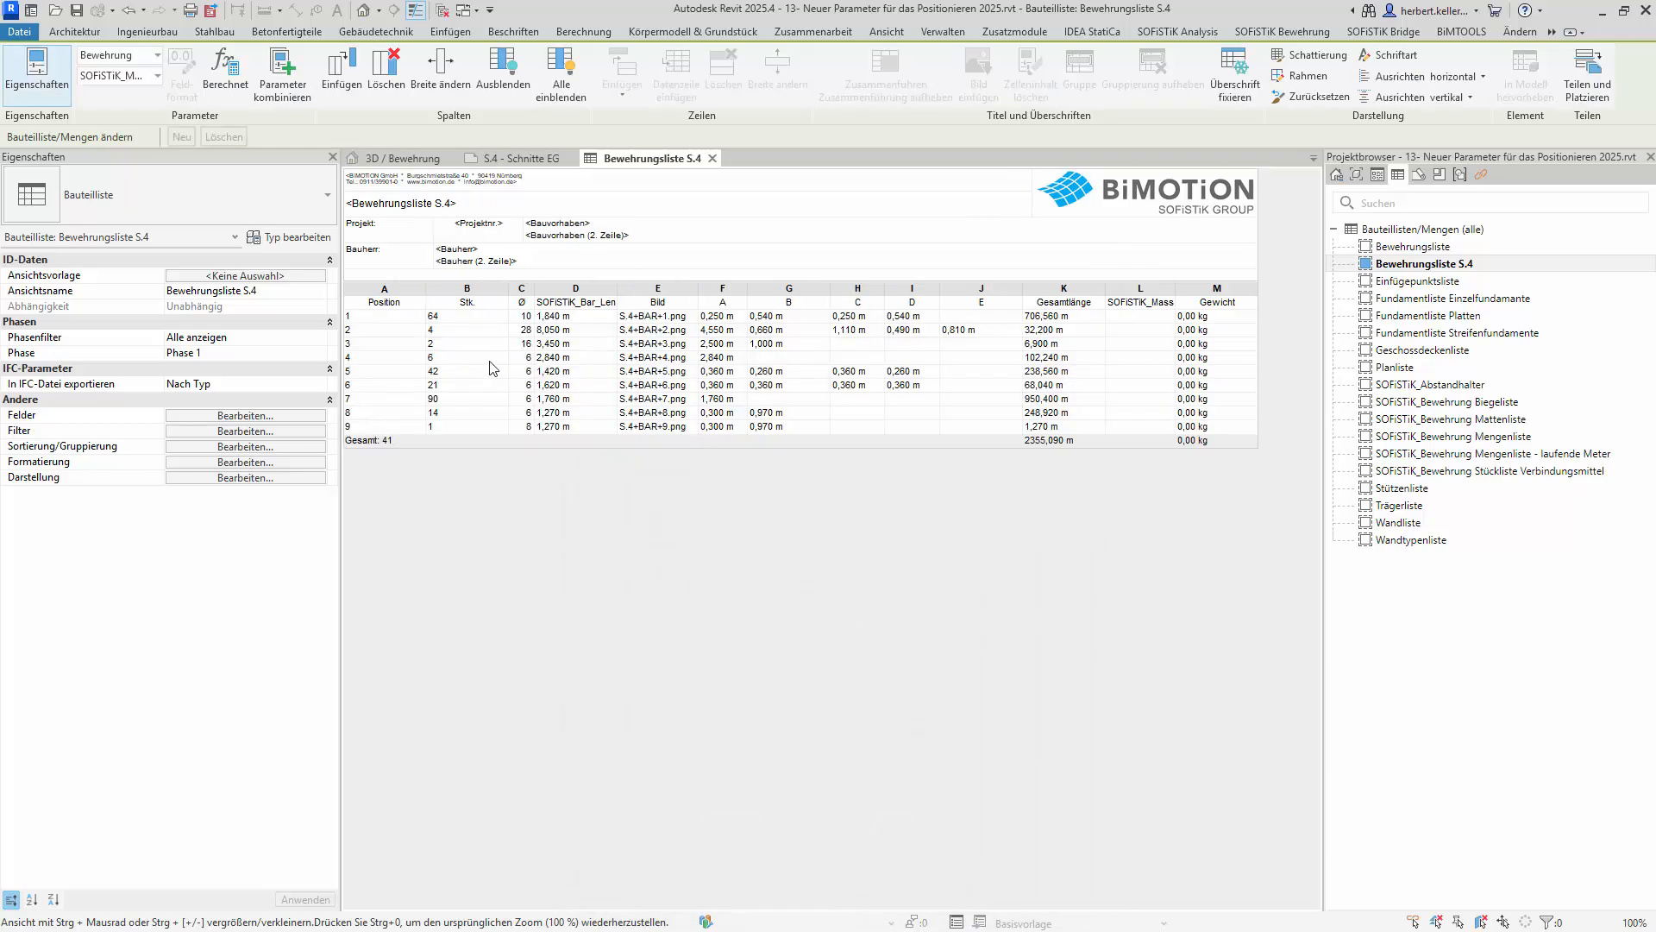
Step: Return to sheet S.4, activate the section view, and examine the Kennzeichen and SOFiSTiK_Mark properties of the L-shaped foundation bar
left_click(553, 164)
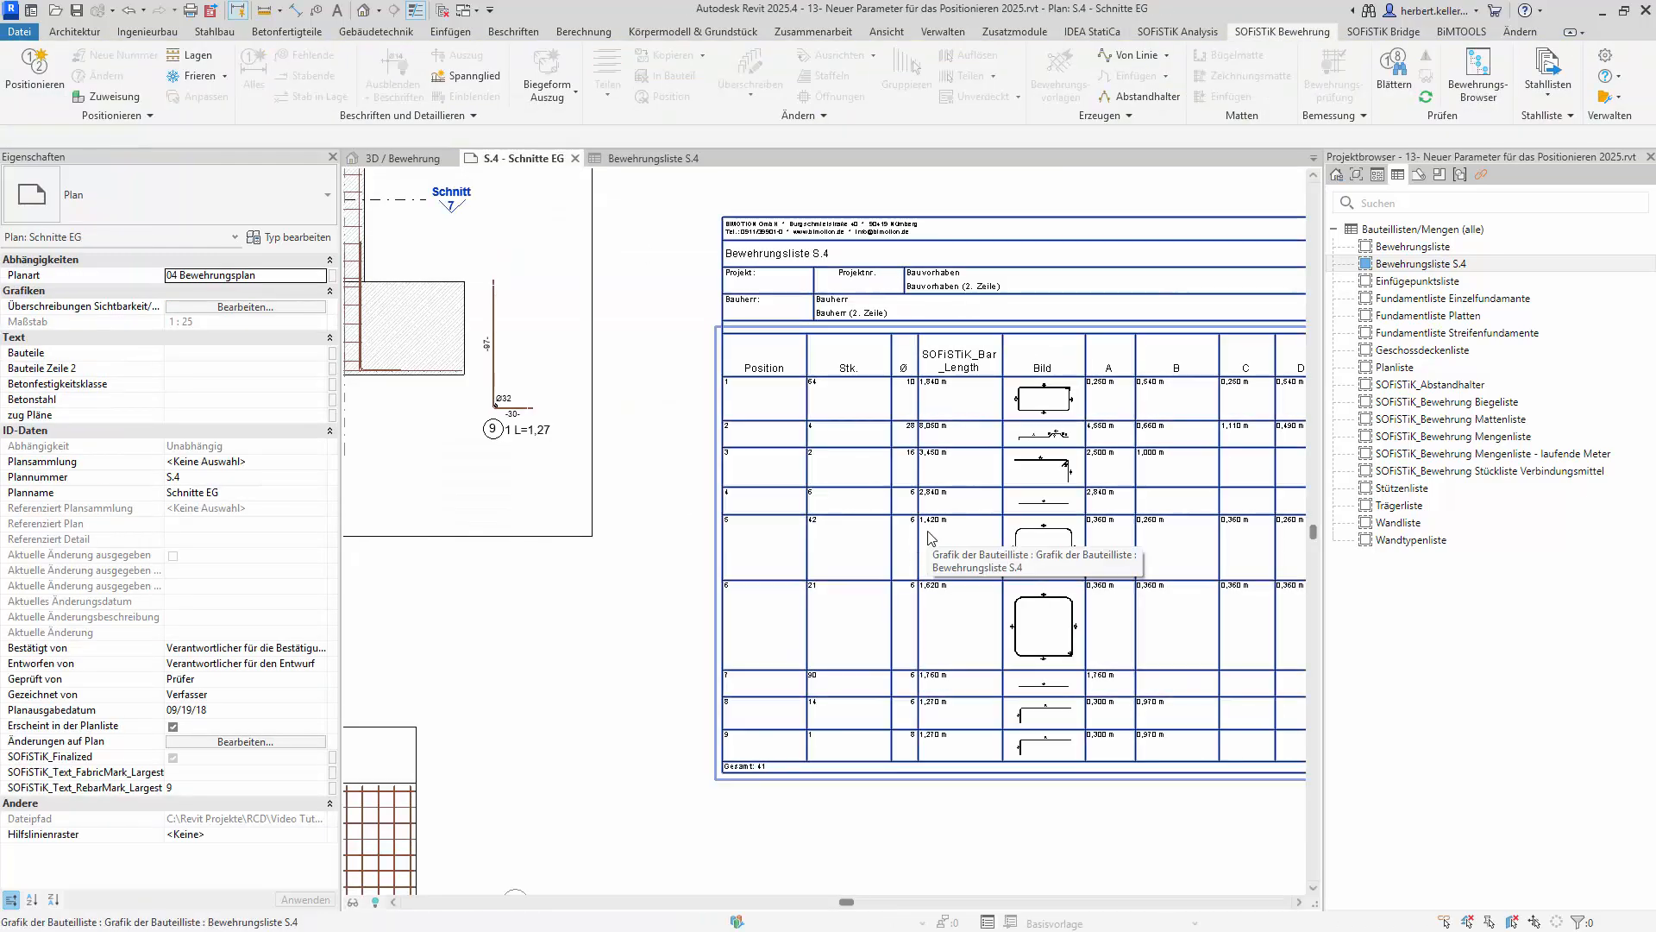
scroll(928, 537, "down", 1)
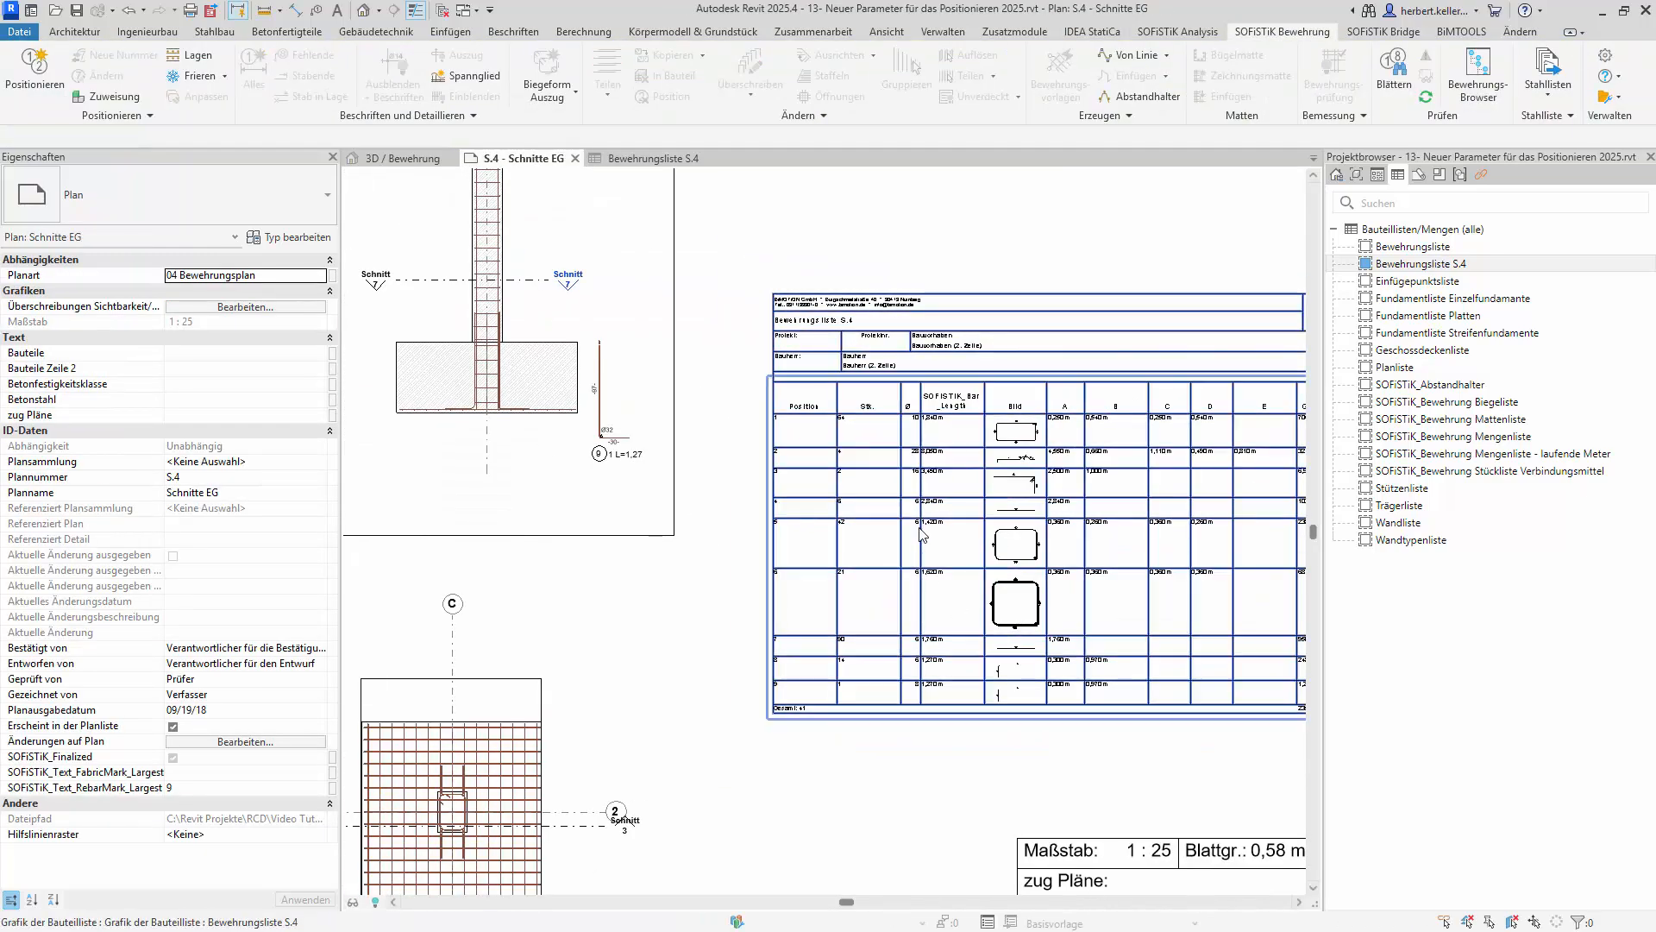
scroll(662, 371, "up", 2)
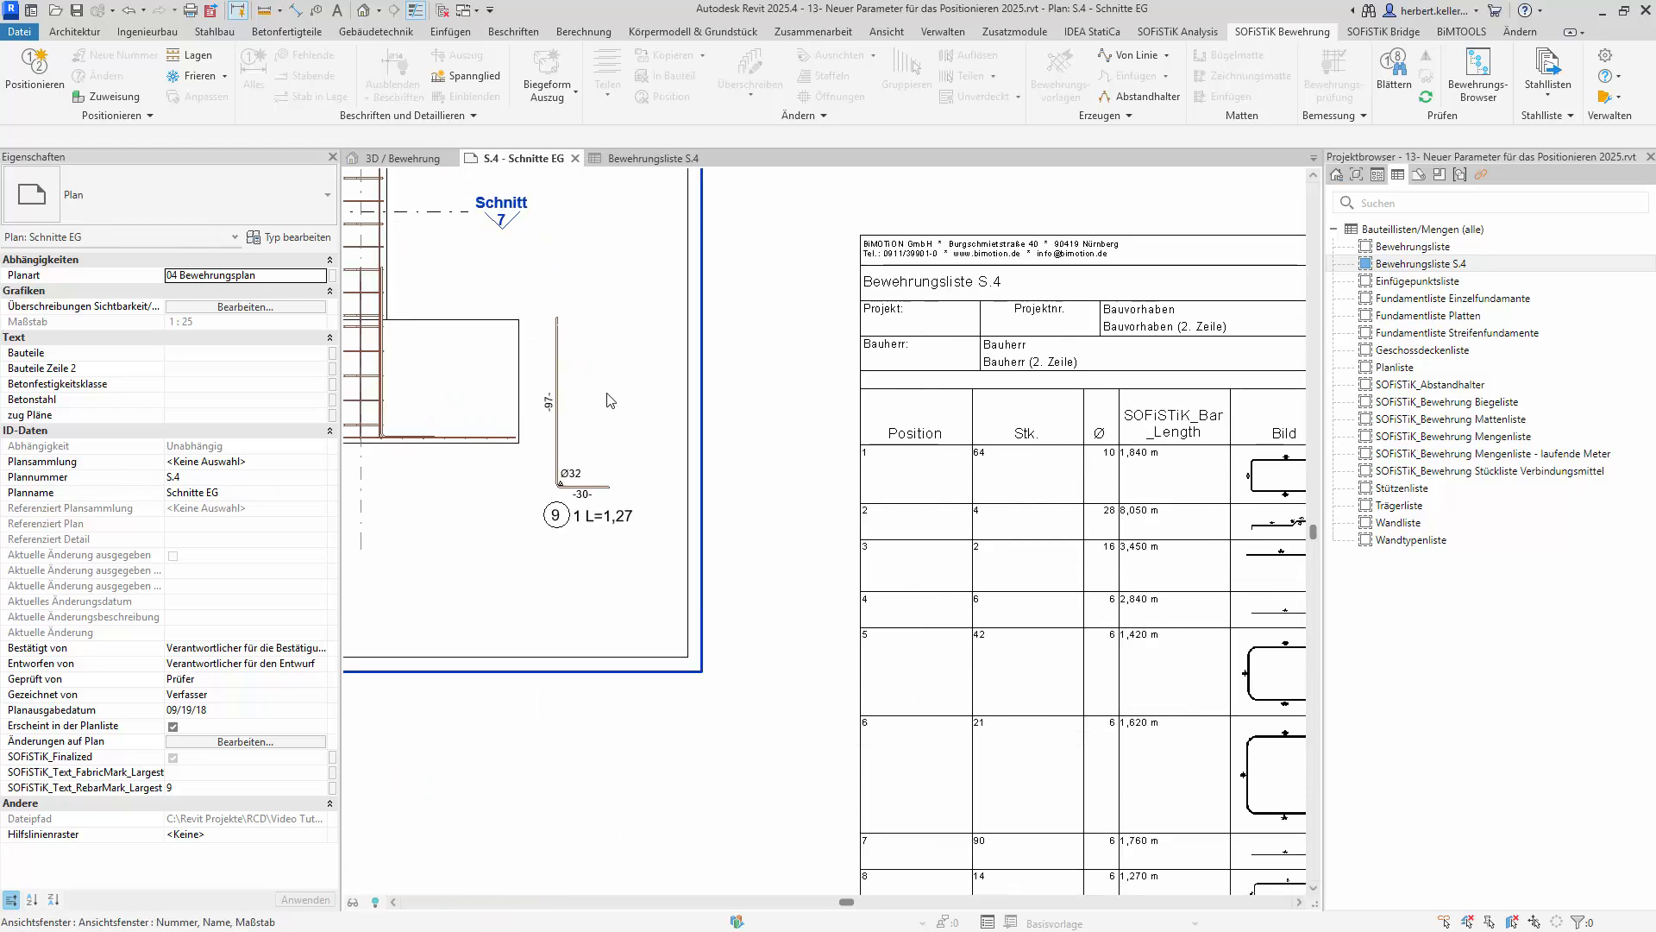
double_click(393, 375)
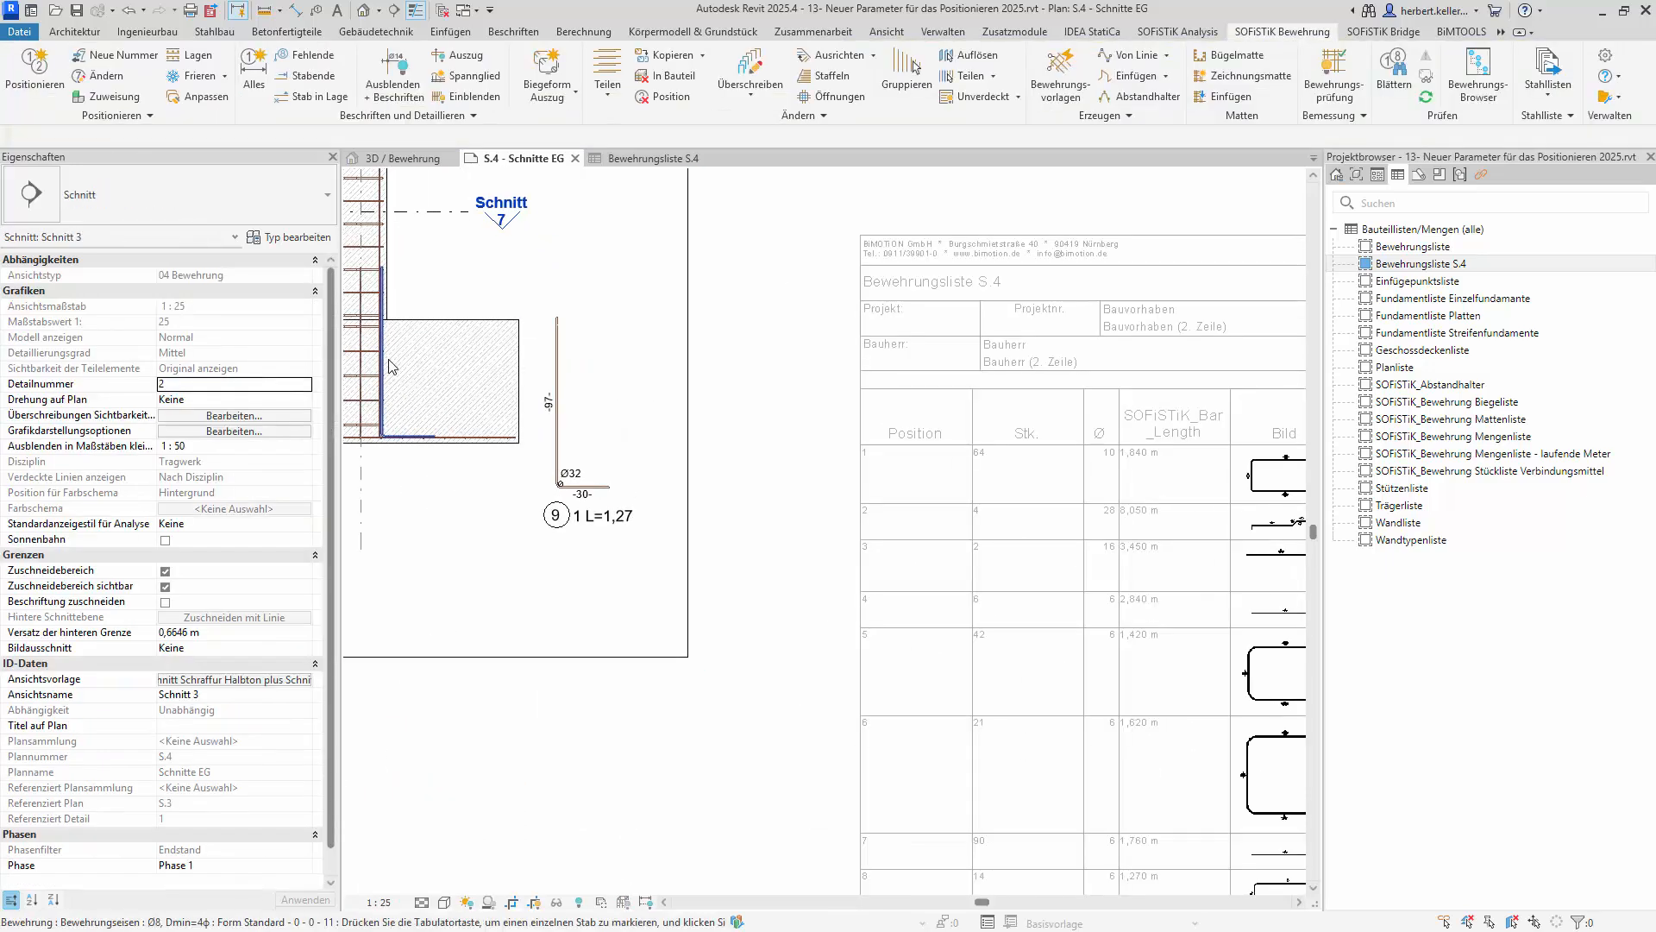
left_click(389, 361)
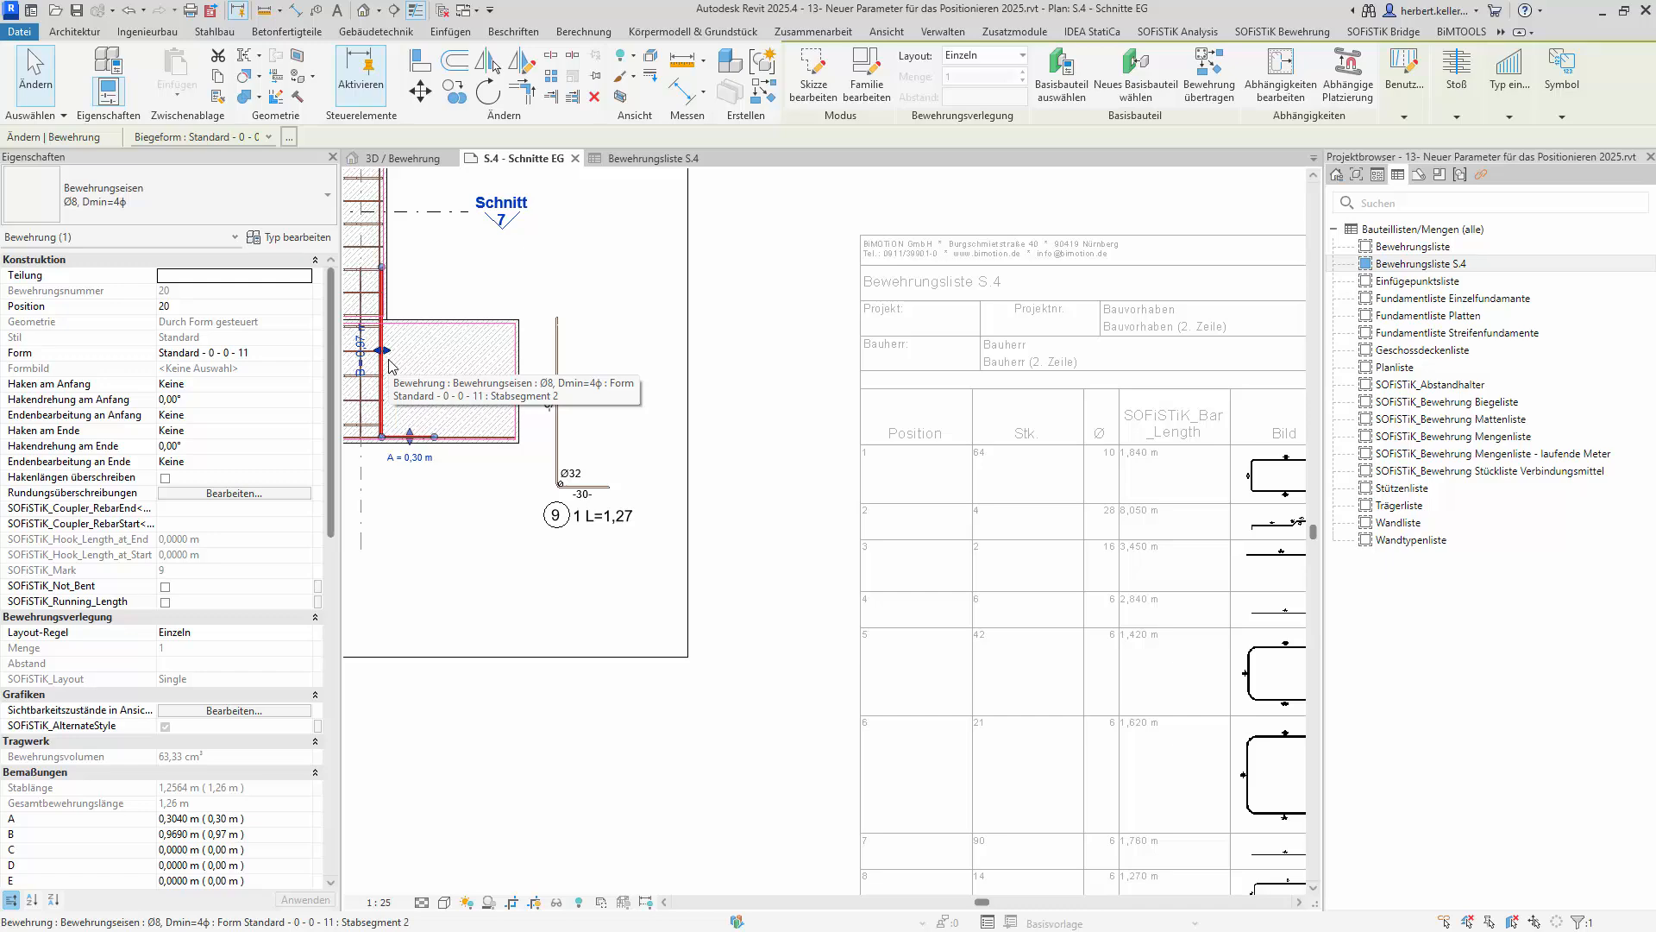
scroll(181, 431, "down", 10)
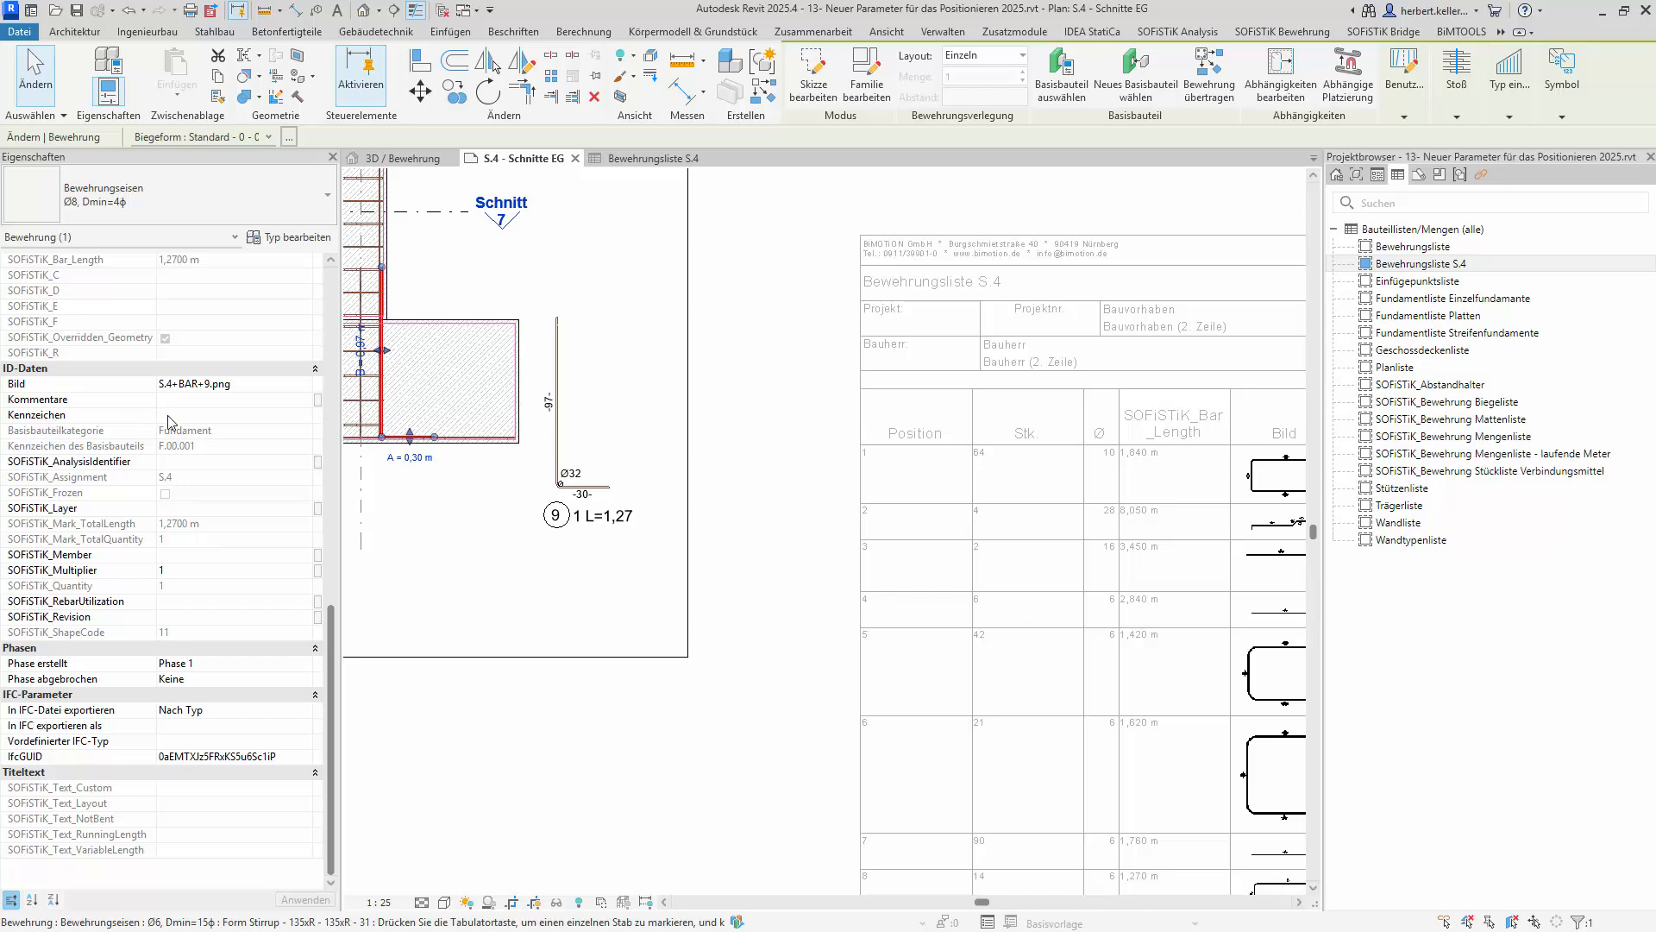
scroll(211, 447, "up", 10)
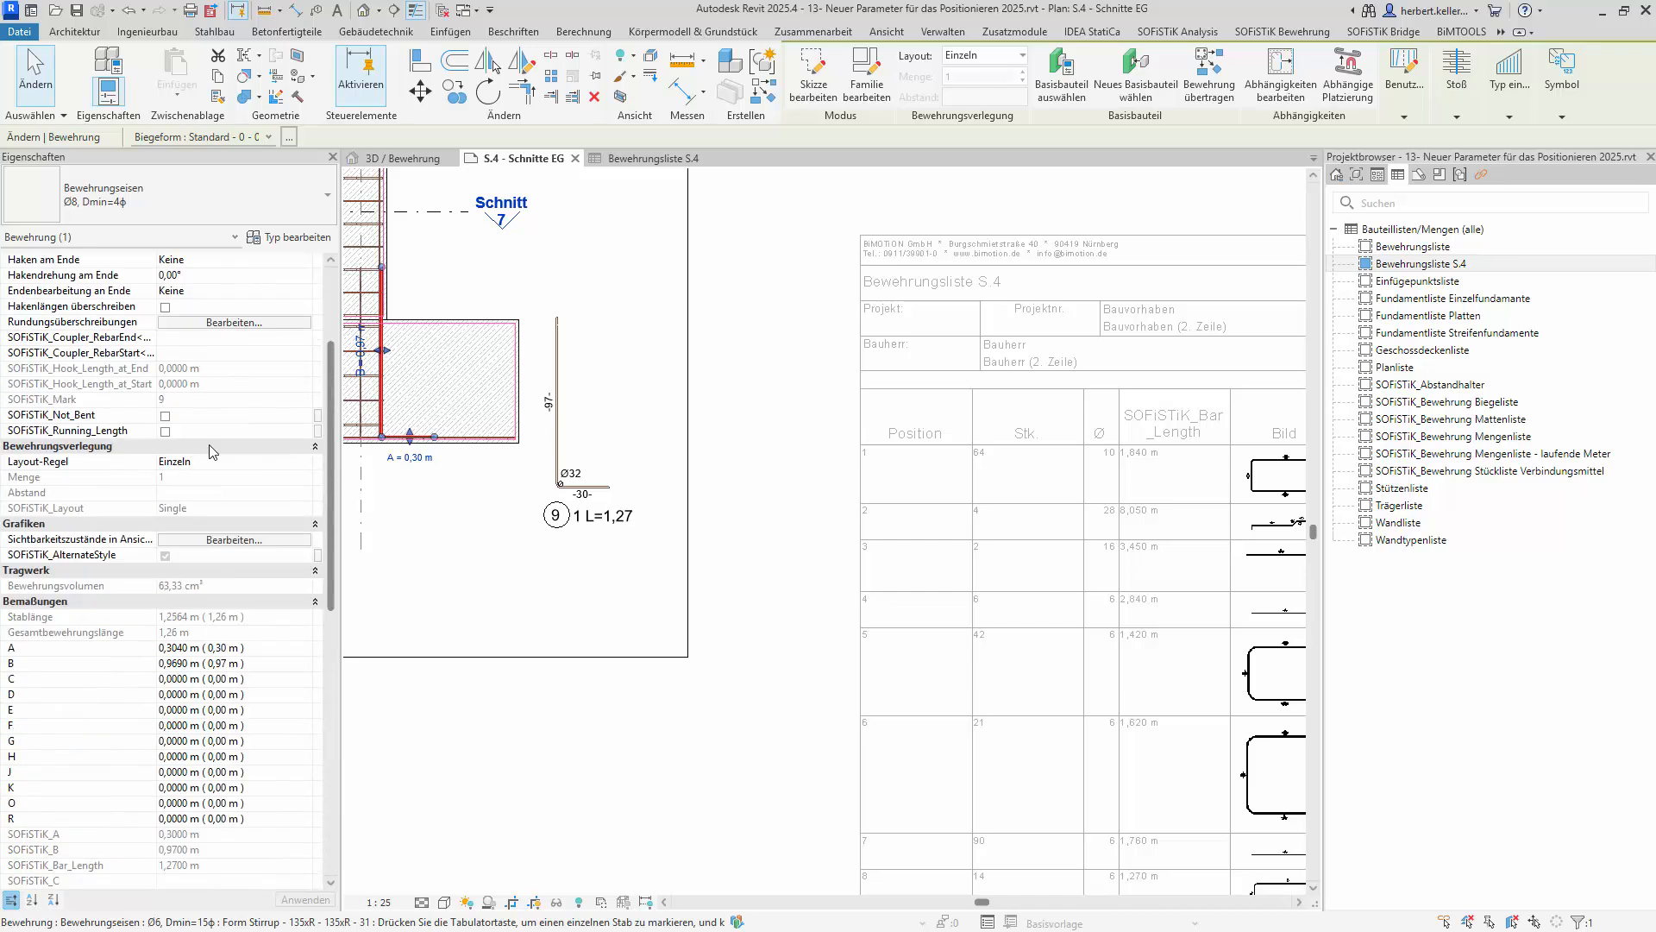